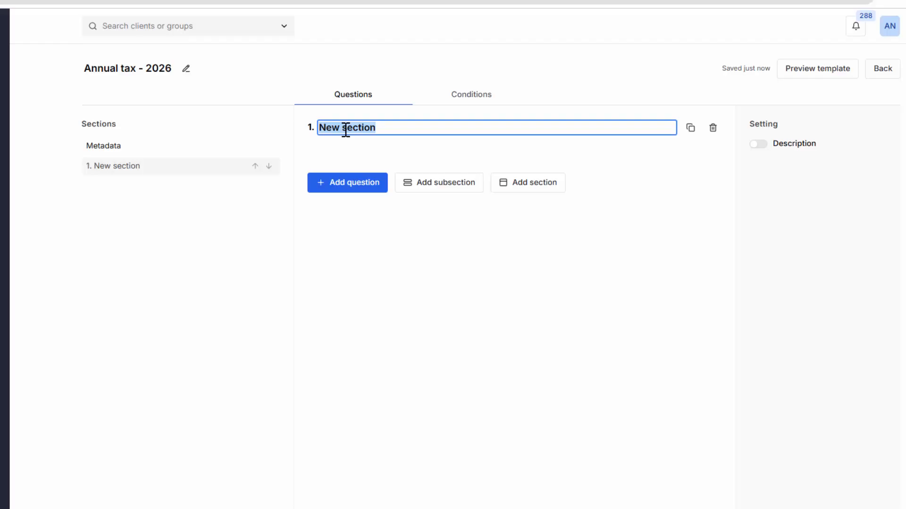
- Rename the first section to Work-related expenses
{"action": "type", "text": "Work-r"}
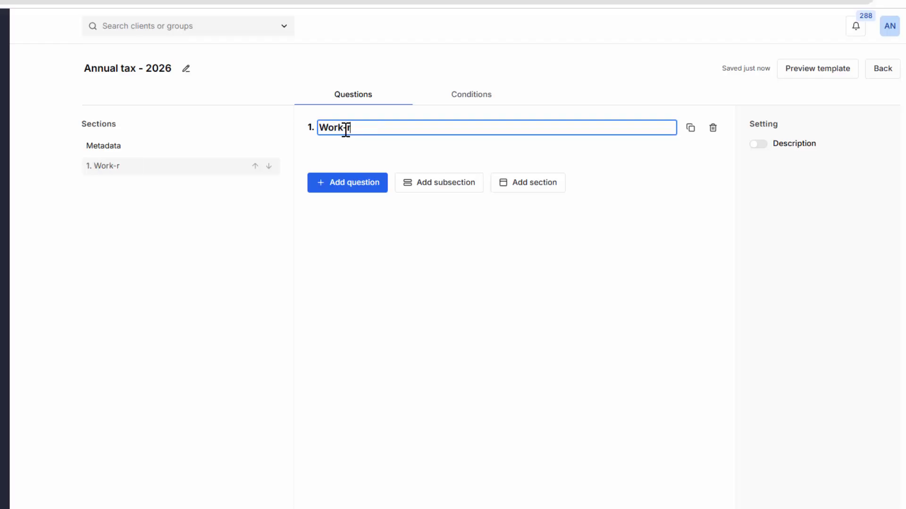
{"action": "type", "text": "elated expenses"}
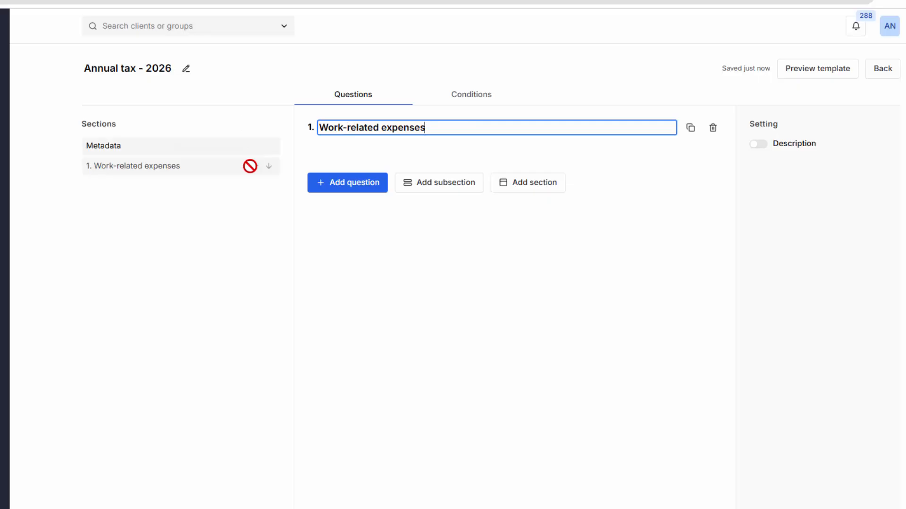
- Add a data table question with 2 columns and set the second column's type to Currency
{"action": "left_click", "coordinate": [351, 187]}
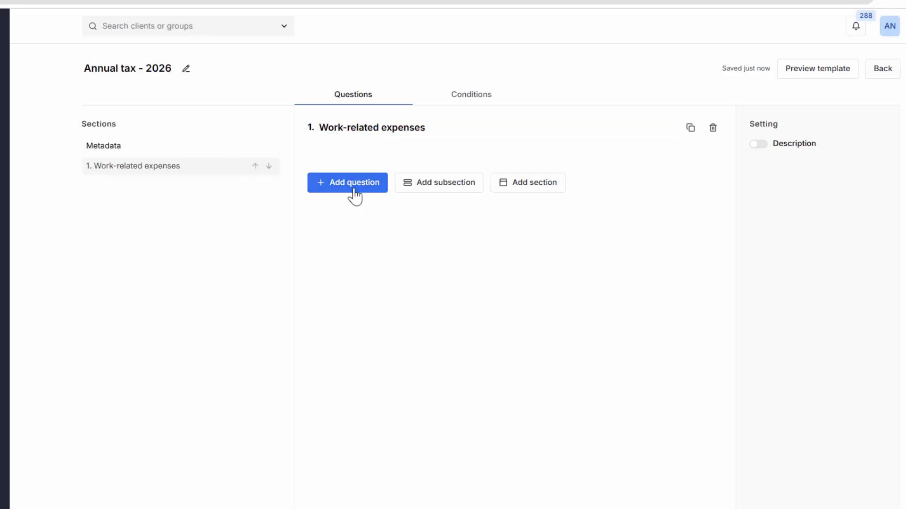
{"action": "left_click", "coordinate": [460, 309]}
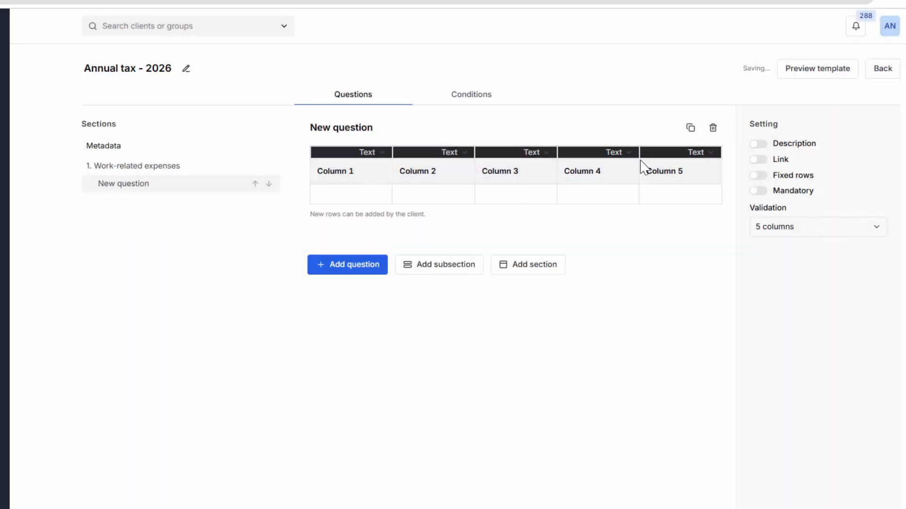
{"action": "left_click", "coordinate": [786, 233]}
{"action": "left_click", "coordinate": [774, 267]}
{"action": "left_click", "coordinate": [677, 155]}
{"action": "left_click", "coordinate": [585, 236]}
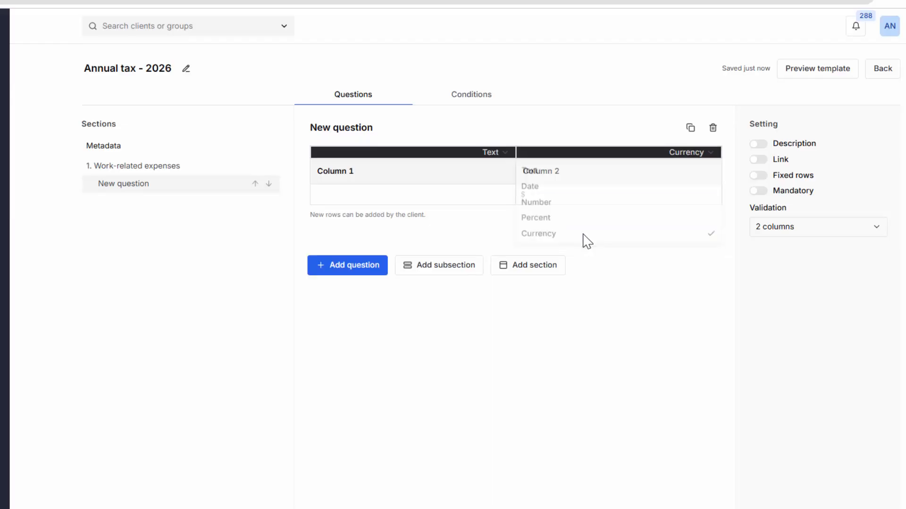
- Name the table columns Description and Amount
{"action": "left_click", "coordinate": [353, 171]}
{"action": "type", "text": "D"}
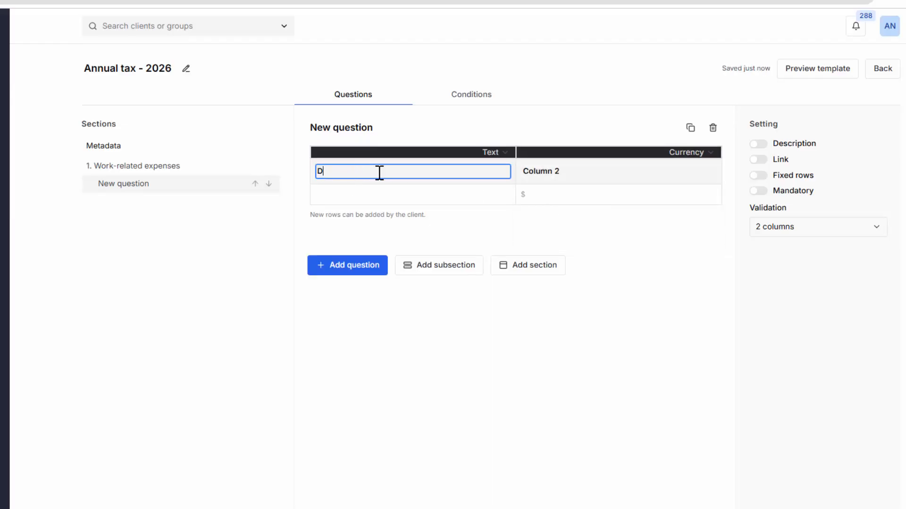
{"action": "type", "text": "escription"}
{"action": "key", "text": "Tab"}
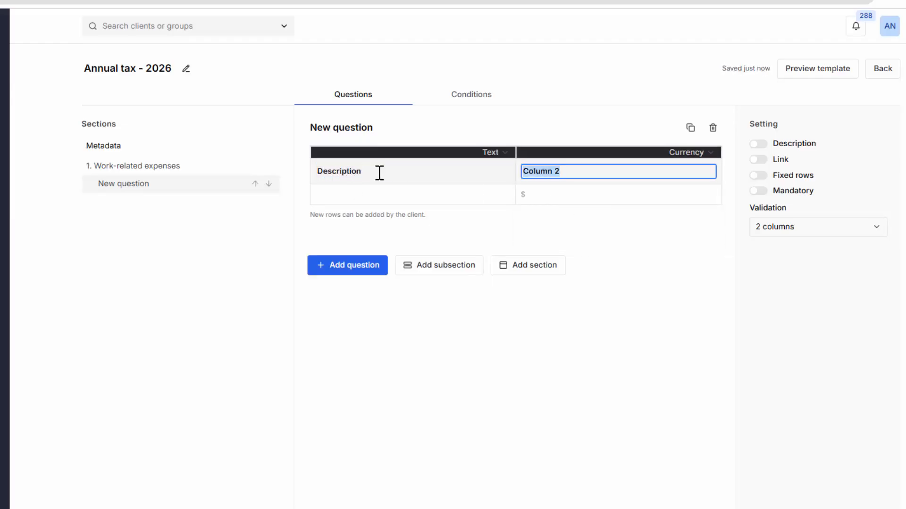
{"action": "type", "text": "Amount"}
- Title the table question Tools & equipment
{"action": "left_click", "coordinate": [227, 241]}
{"action": "left_click", "coordinate": [359, 126]}
{"action": "type", "text": "T"}
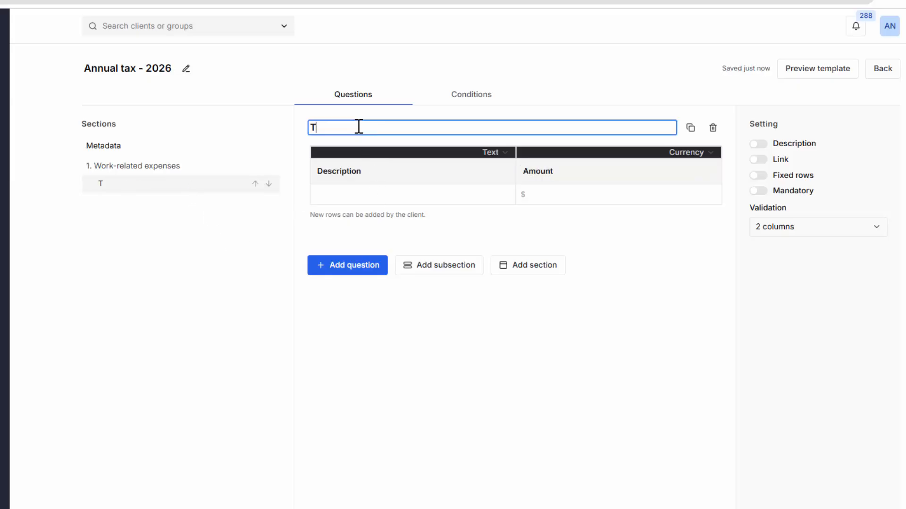
{"action": "type", "text": "ools & equipment"}
{"action": "left_click", "coordinate": [262, 267]}
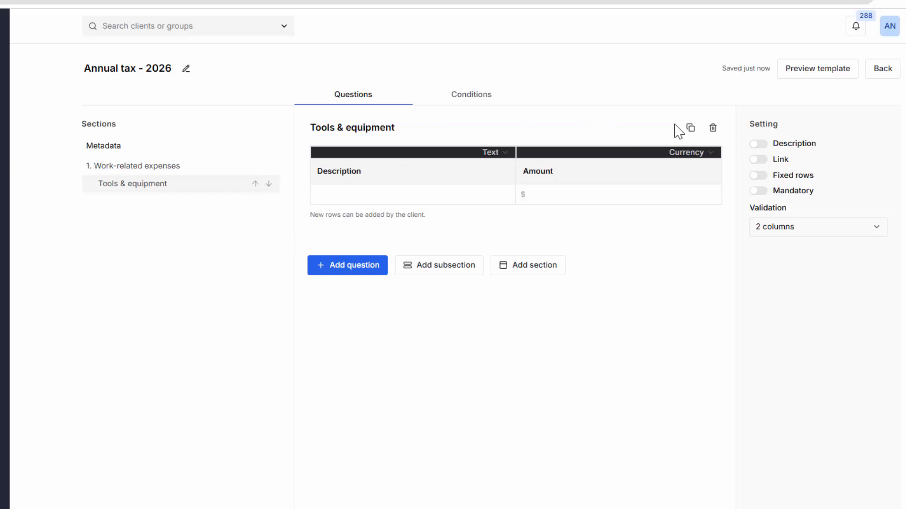
- Duplicate the Tools & equipment question and retitle the copy Protective clothing
{"action": "left_click", "coordinate": [690, 127]}
{"action": "left_click", "coordinate": [382, 128]}
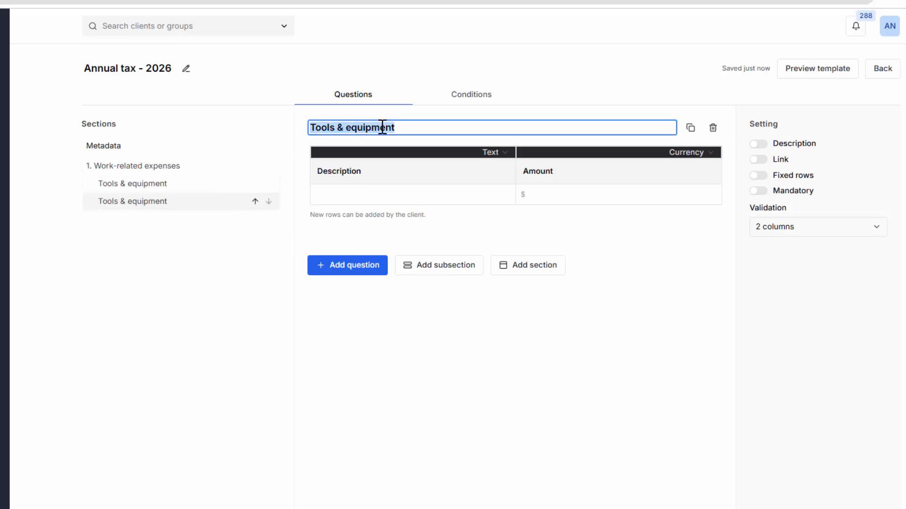
{"action": "type", "text": "Protective"}
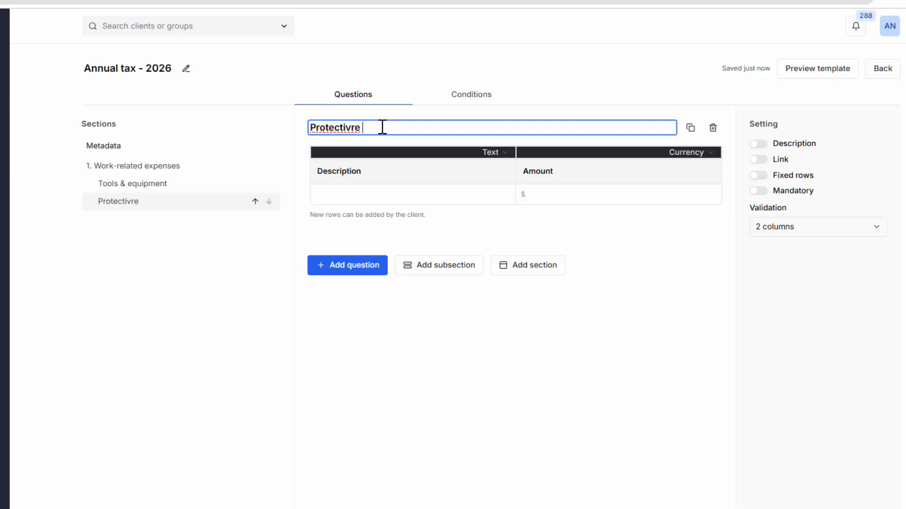
{"action": "key", "text": "BackSpace"}
{"action": "type", "text": "e clothing"}
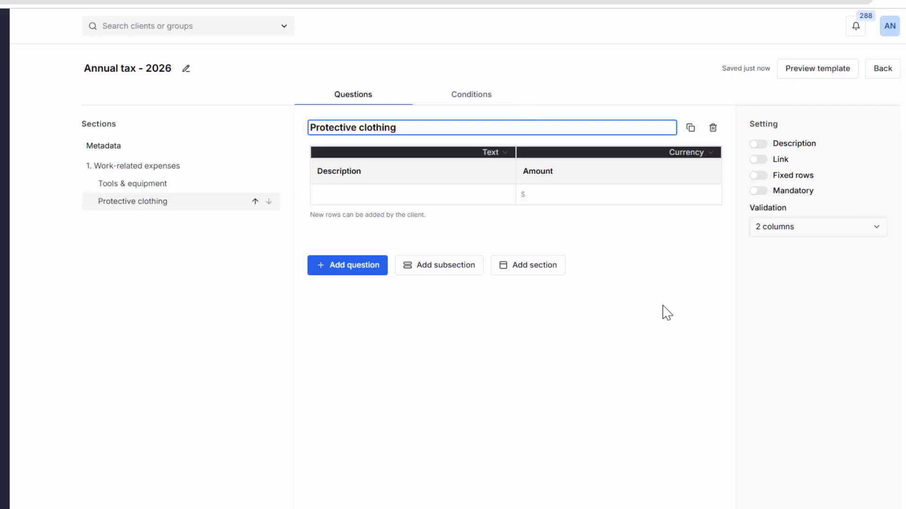
{"action": "left_click", "coordinate": [214, 250]}
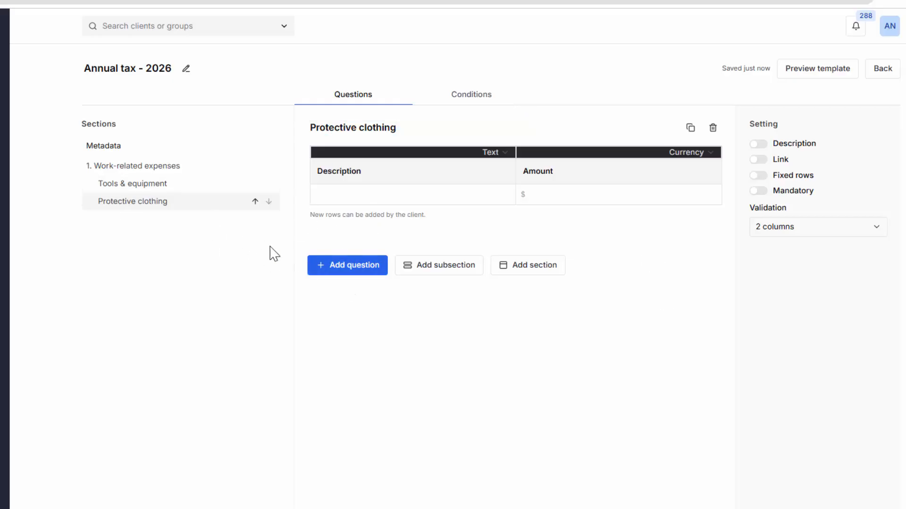
- Add a second section named Rental - 21 Mermaid Beach
{"action": "left_click", "coordinate": [562, 268]}
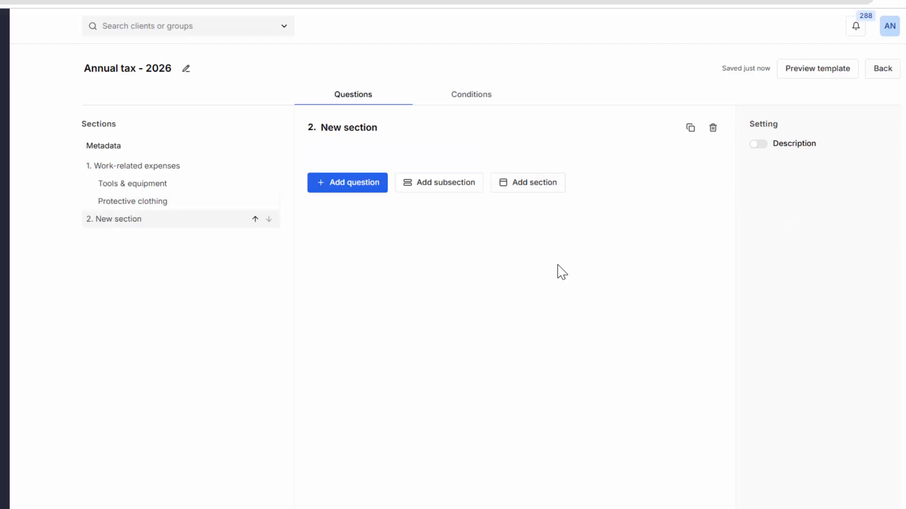
{"action": "left_click", "coordinate": [361, 126]}
{"action": "type", "text": "Rental - 21 Merma"}
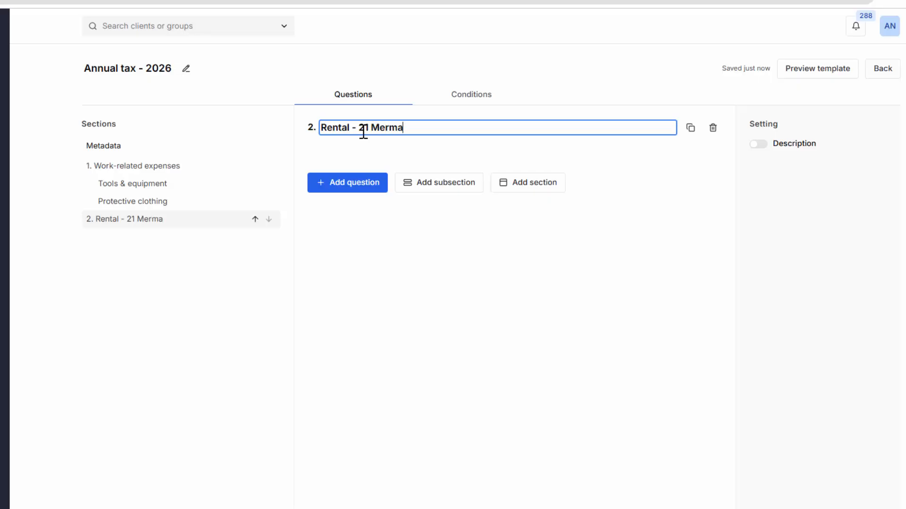
{"action": "type", "text": "id Beach"}
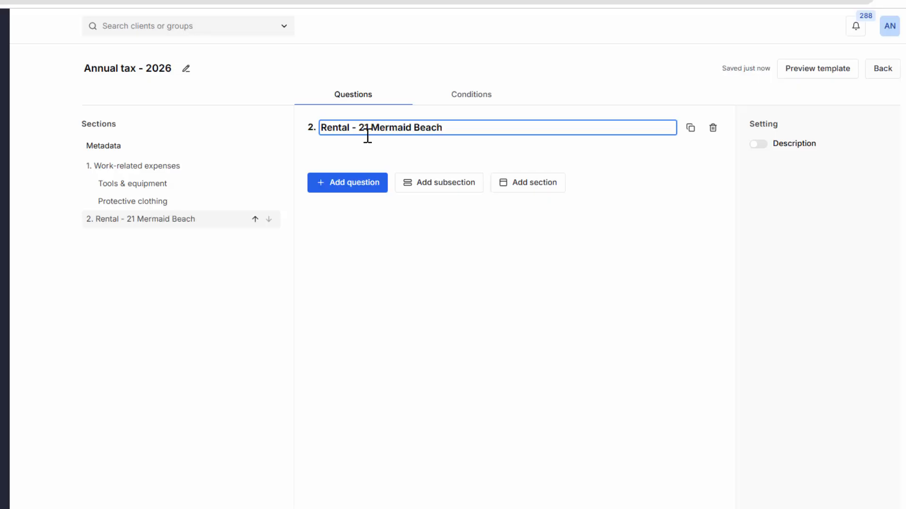
- Add a file upload question titled Annual agent summary to the rental section
{"action": "left_click", "coordinate": [361, 188]}
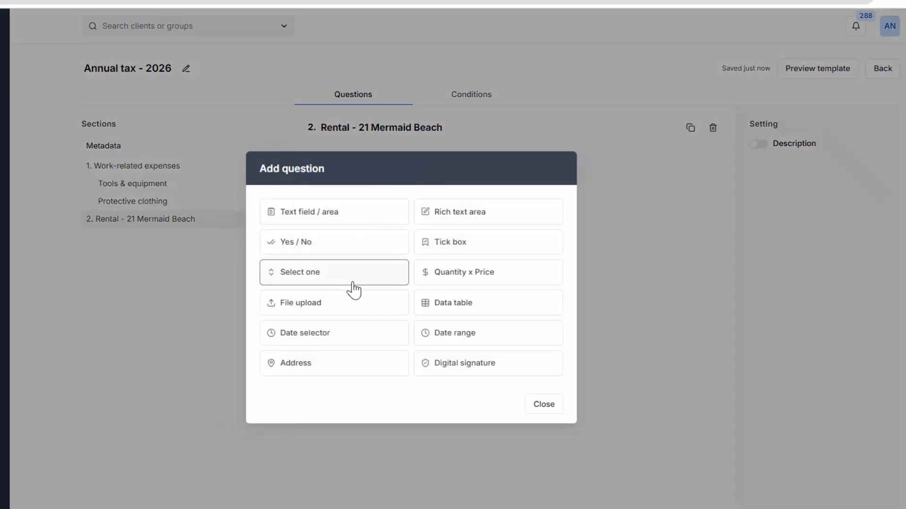
{"action": "left_click", "coordinate": [316, 310]}
{"action": "left_click", "coordinate": [369, 128]}
{"action": "type", "text": "An"}
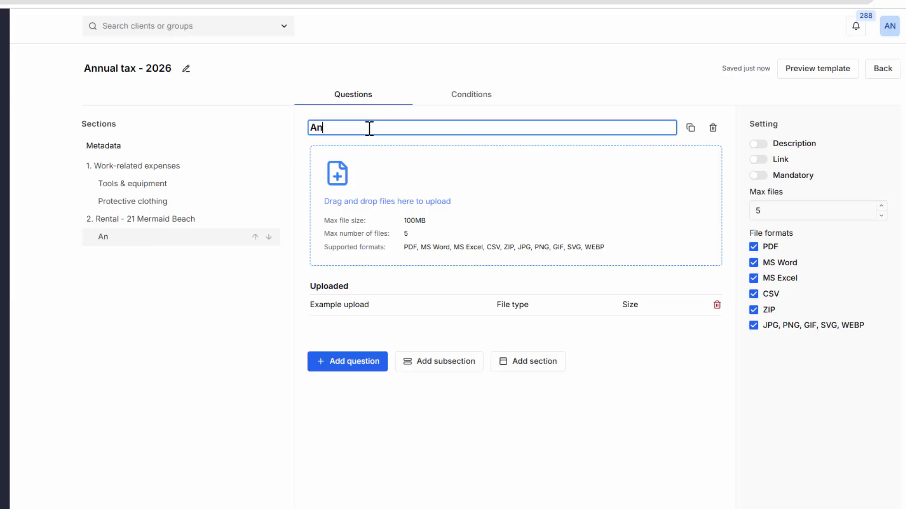
{"action": "type", "text": "nual agent"}
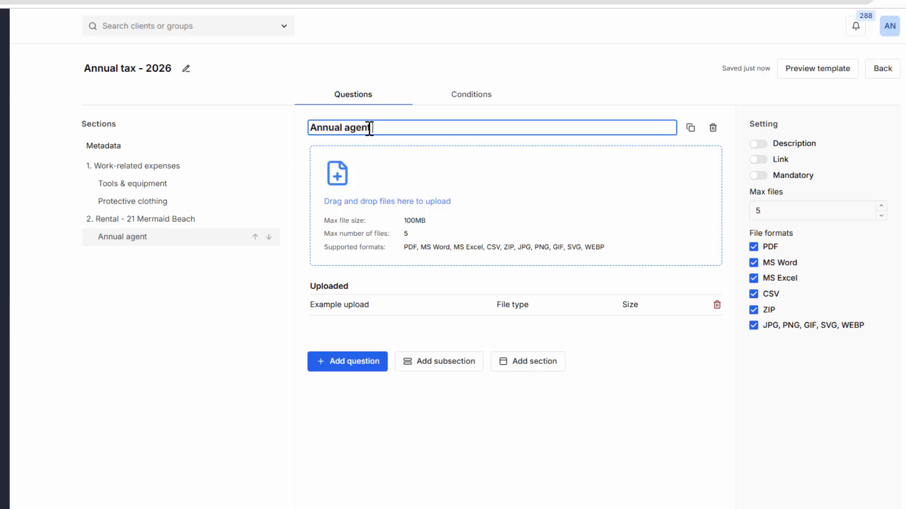
{"action": "type", "text": " summary"}
{"action": "left_click", "coordinate": [180, 378]}
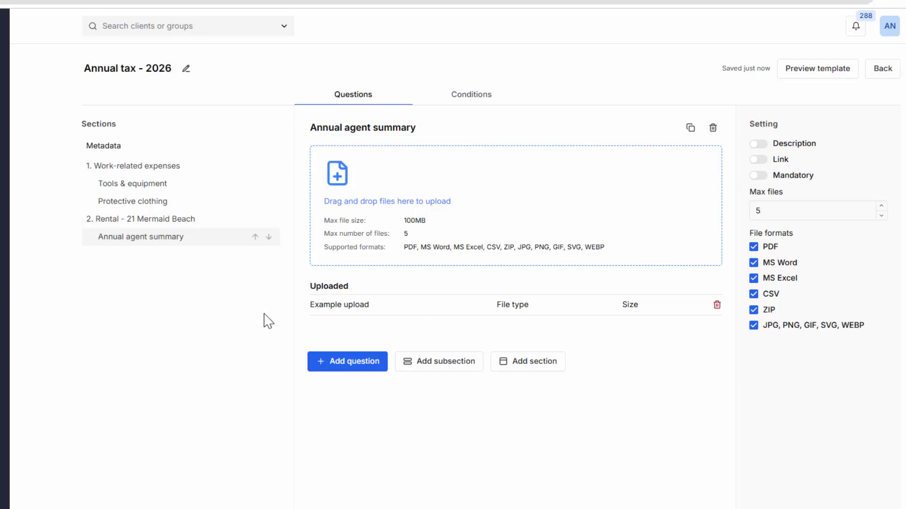
- Add a one-column data table question with its column named Amount
{"action": "left_click", "coordinate": [347, 364]}
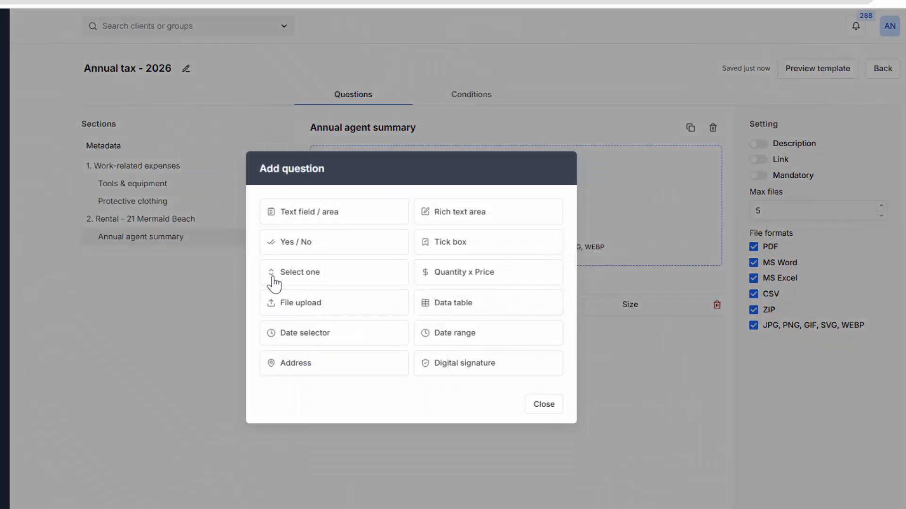
{"action": "left_click", "coordinate": [456, 307]}
{"action": "left_click", "coordinate": [802, 227]}
{"action": "left_click", "coordinate": [770, 251]}
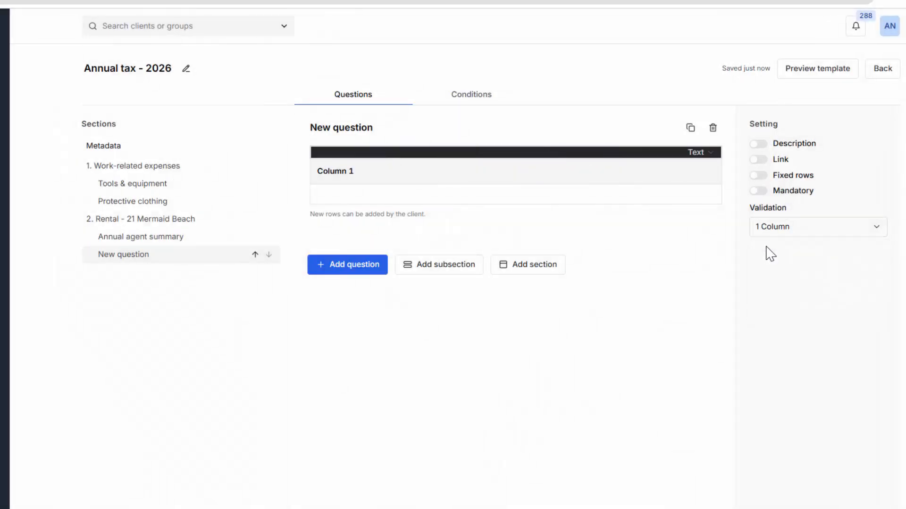
{"action": "left_click", "coordinate": [332, 172]}
{"action": "type", "text": "Amount"}
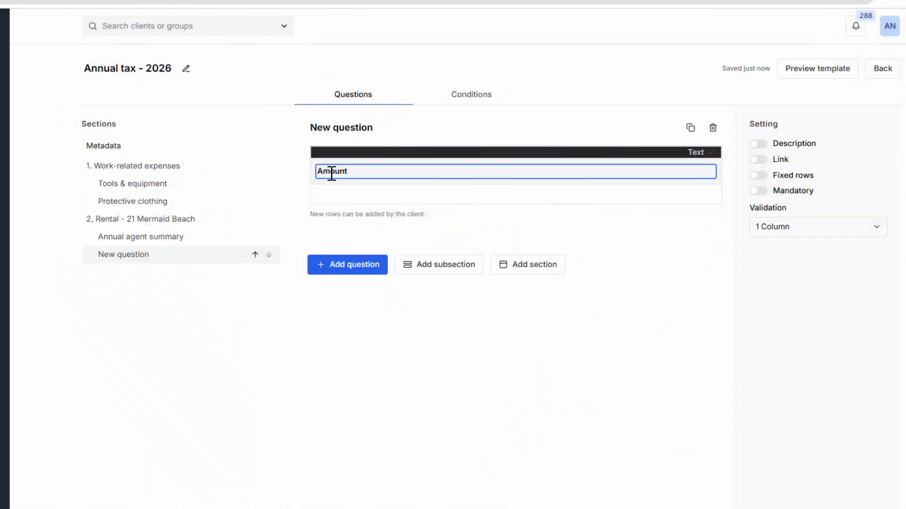
- Title the new table question Annual interest and set its column type to Currency
{"action": "left_click", "coordinate": [340, 127]}
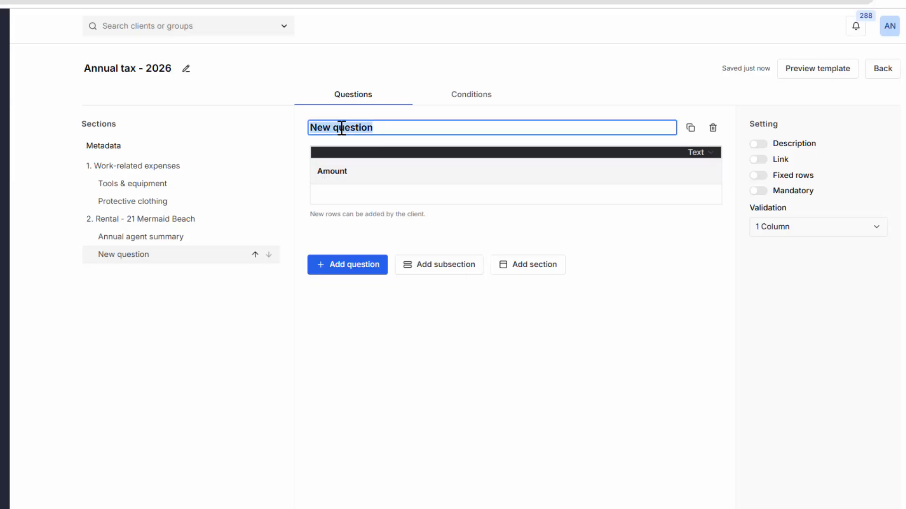
{"action": "type", "text": "Annual interes"}
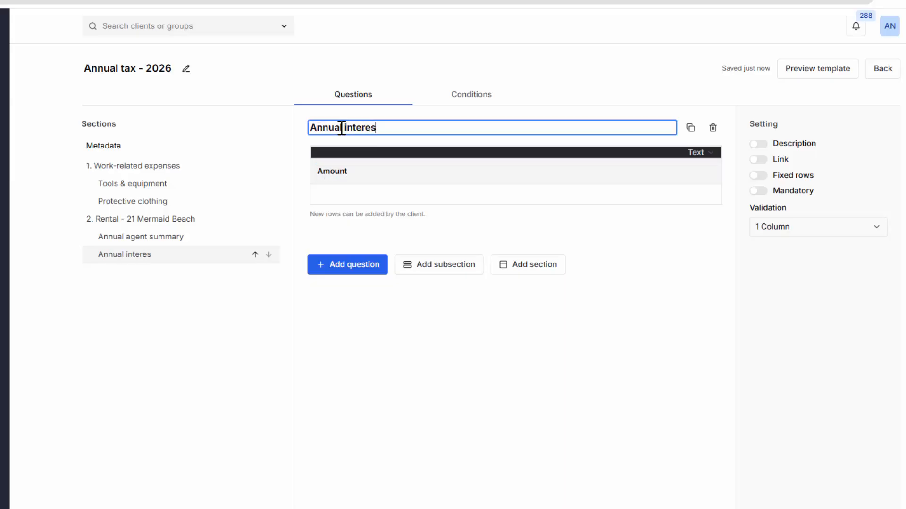
{"action": "type", "text": "t"}
{"action": "left_click", "coordinate": [710, 152]}
{"action": "left_click", "coordinate": [334, 235]}
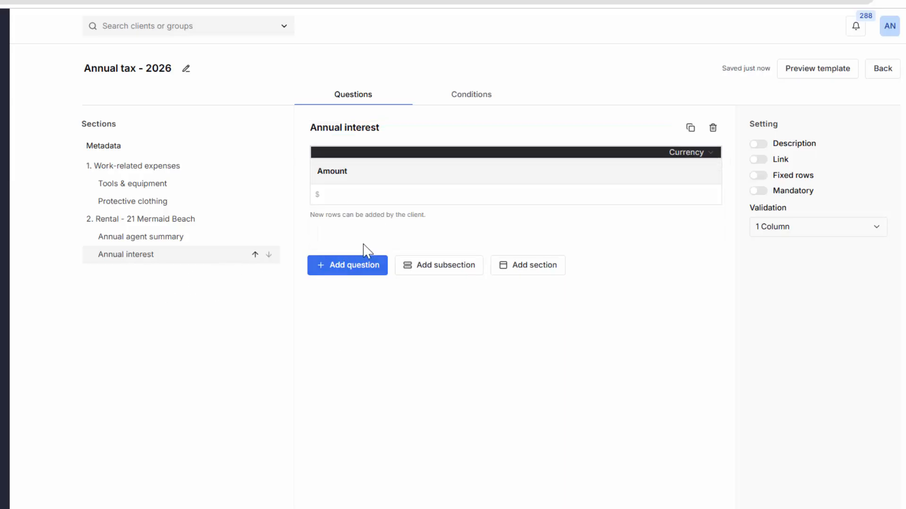
{"action": "left_click", "coordinate": [349, 266]}
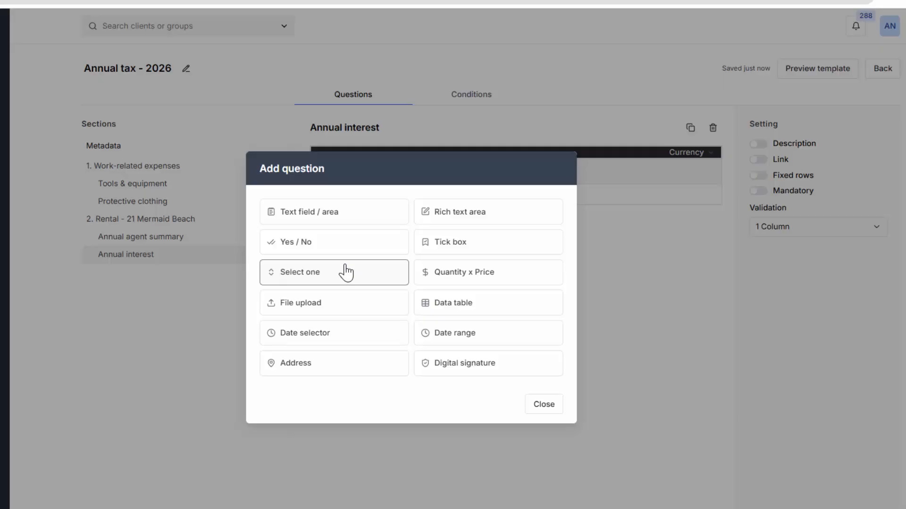
{"action": "left_click", "coordinate": [338, 219]}
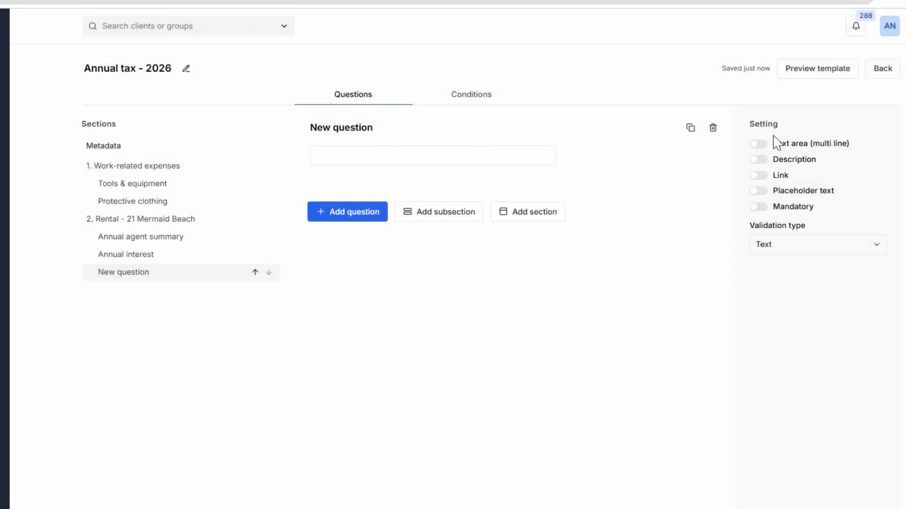
{"action": "left_click", "coordinate": [758, 144]}
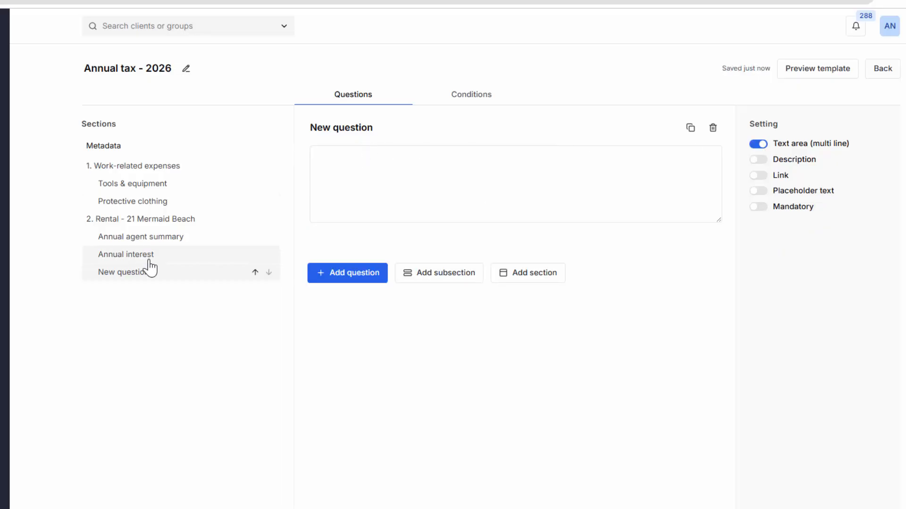
{"action": "left_click", "coordinate": [712, 128]}
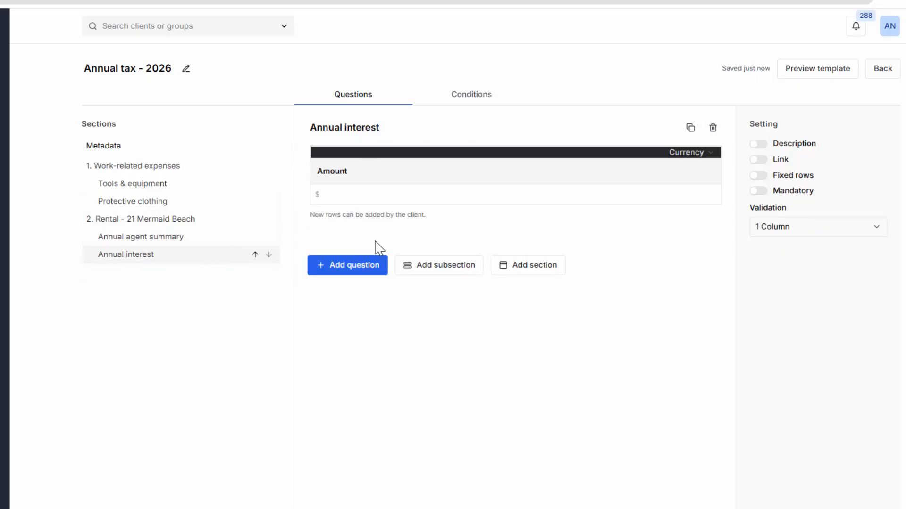
{"action": "left_click", "coordinate": [375, 260]}
{"action": "left_click", "coordinate": [299, 244]}
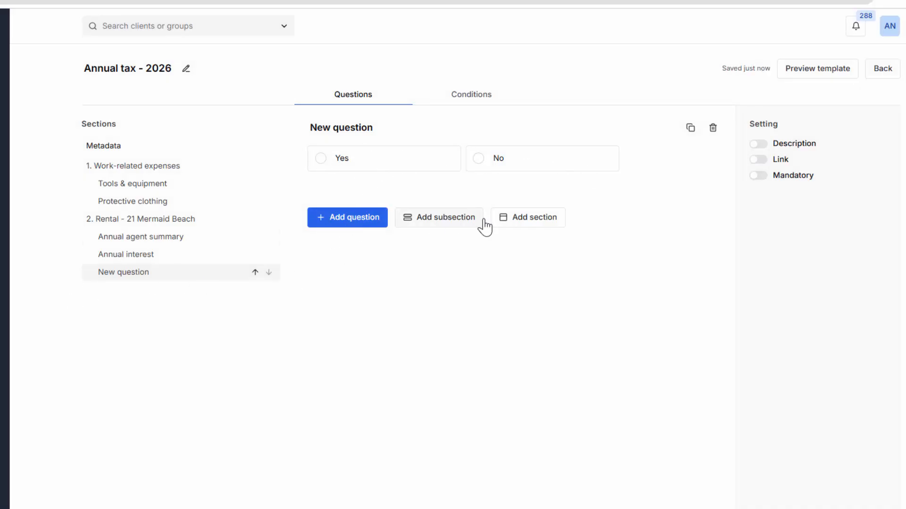
{"action": "left_click", "coordinate": [713, 128]}
- Add a date selector question titled Date first rented
{"action": "left_click", "coordinate": [376, 269]}
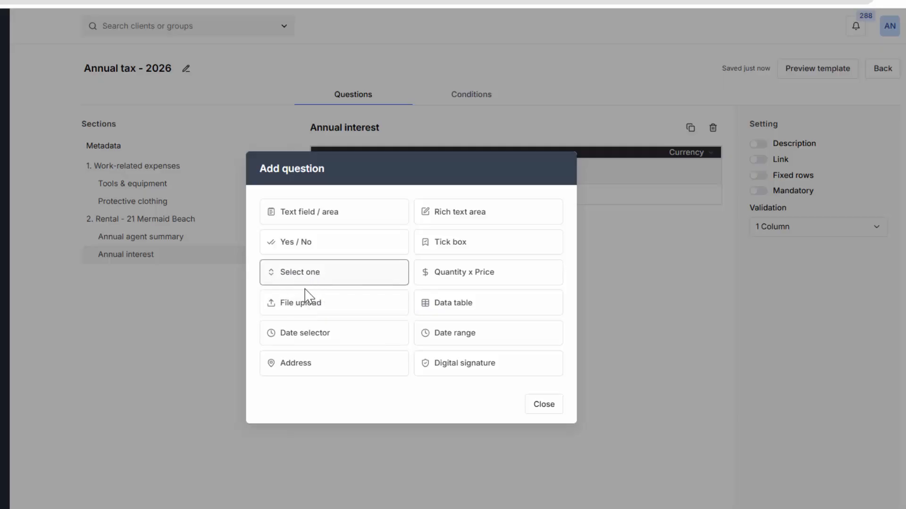
{"action": "left_click", "coordinate": [304, 333]}
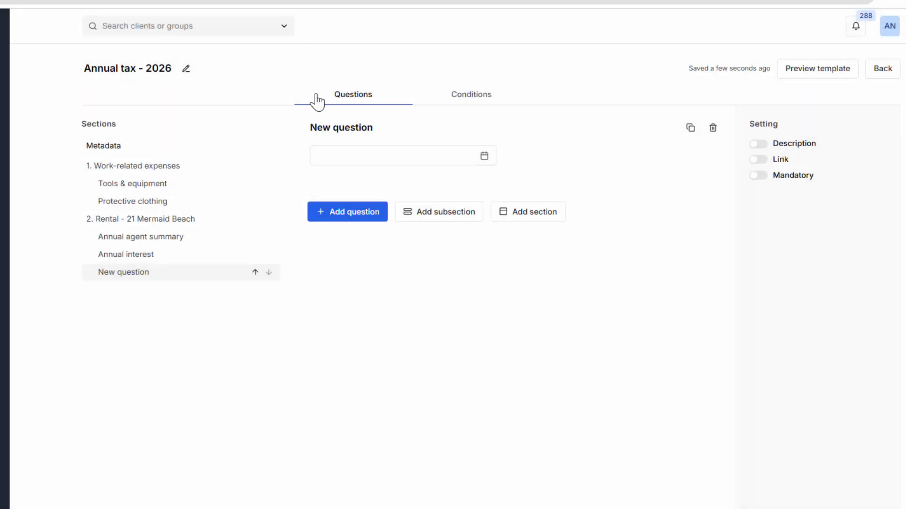
{"action": "left_click", "coordinate": [336, 127]}
{"action": "type", "text": "Date"}
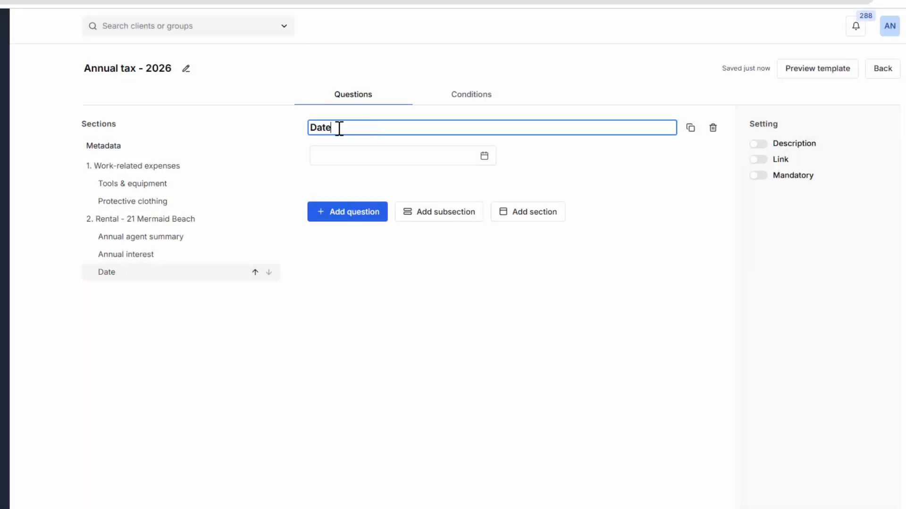
{"action": "type", "text": " first rented"}
{"action": "left_click", "coordinate": [467, 162]}
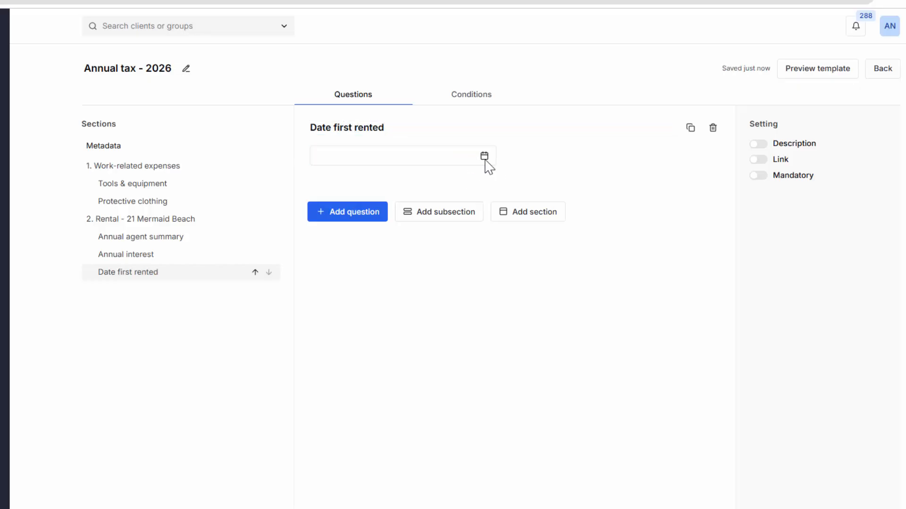
- Preview the template and try the date picker of the Date first rented question before closing the preview
{"action": "left_click", "coordinate": [816, 71]}
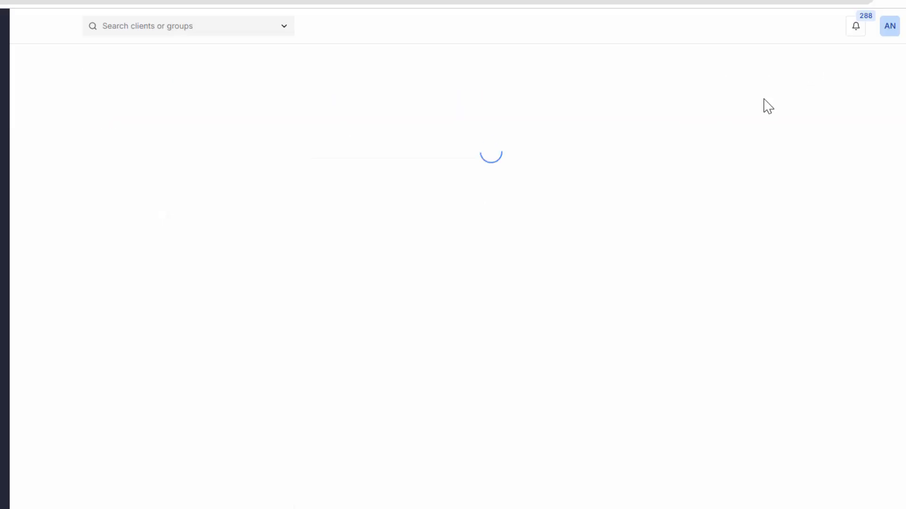
{"action": "left_click", "coordinate": [437, 158]}
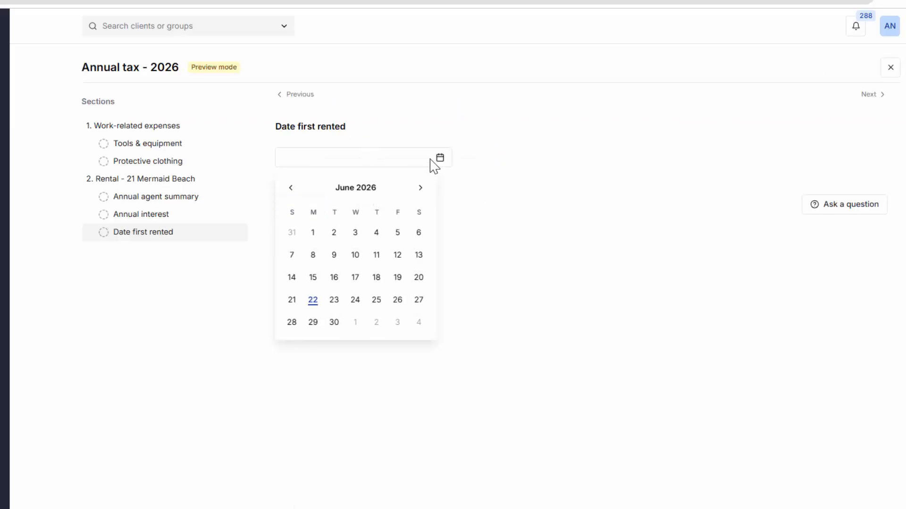
{"action": "left_click", "coordinate": [222, 278]}
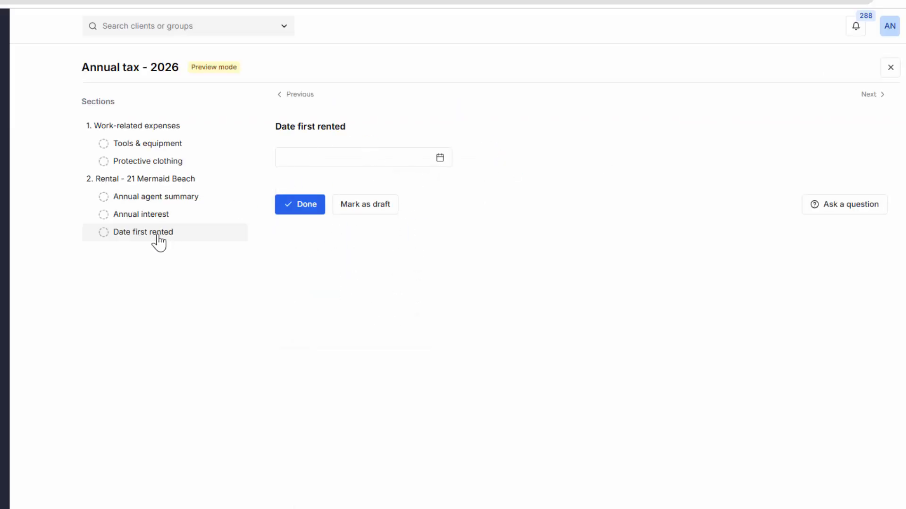
{"action": "left_click", "coordinate": [889, 70]}
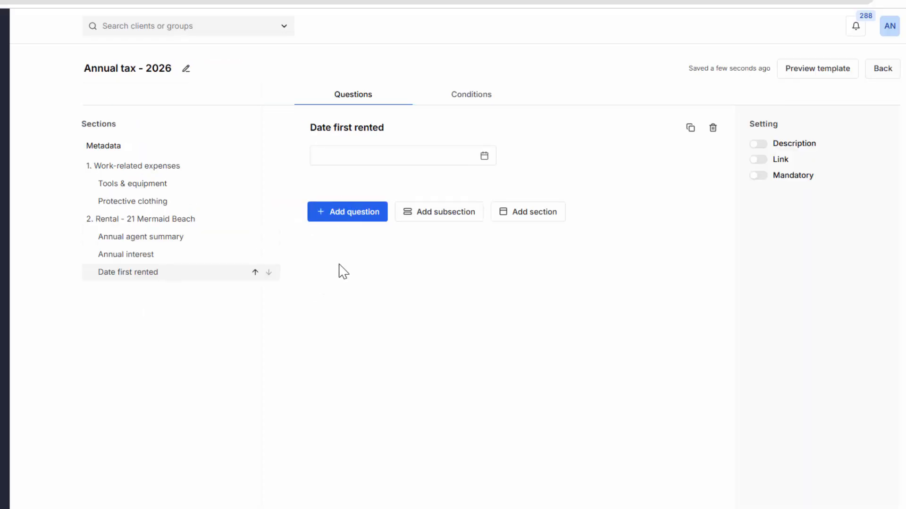
- Add an address question titled Property address to the rental section
{"action": "left_click", "coordinate": [347, 215]}
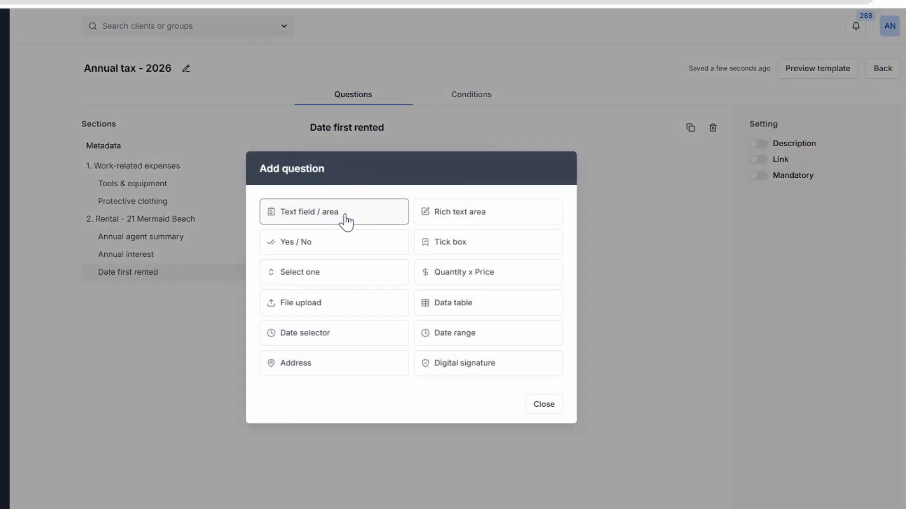
{"action": "left_click", "coordinate": [291, 368]}
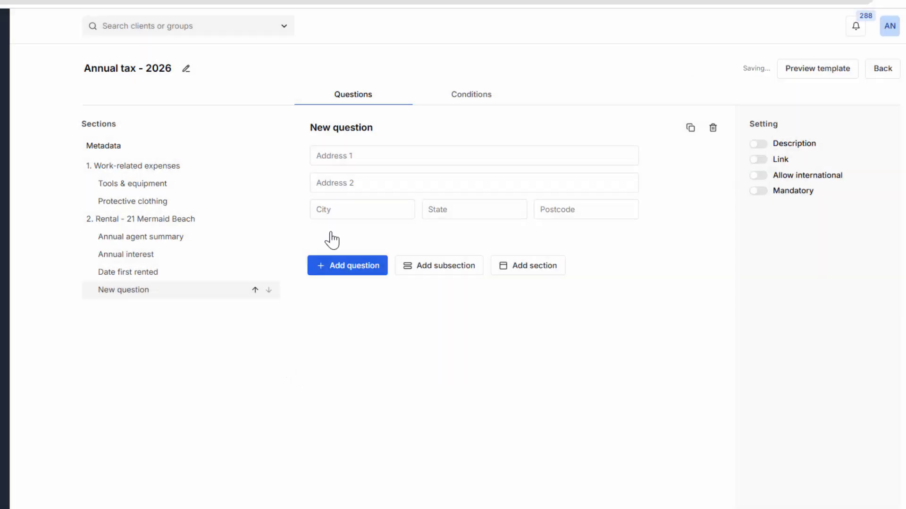
{"action": "left_click", "coordinate": [349, 129]}
{"action": "type", "text": "Property address"}
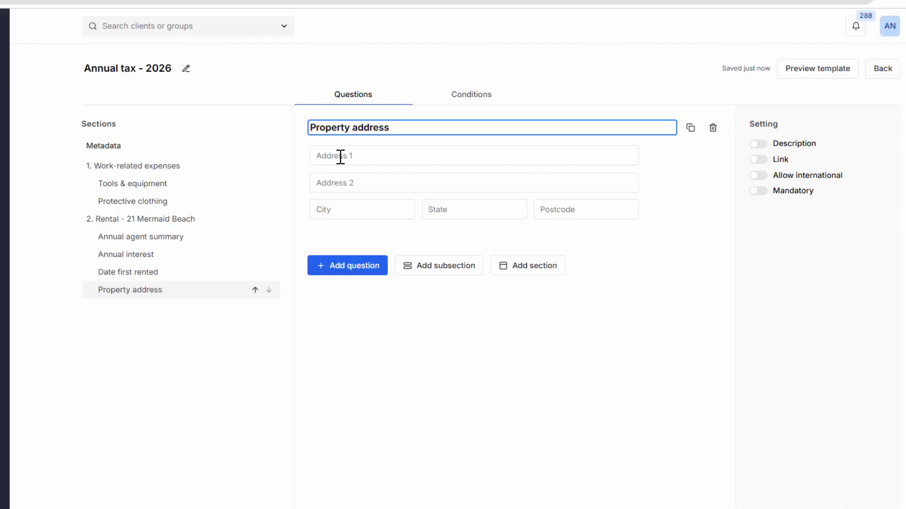
{"action": "left_click", "coordinate": [340, 157]}
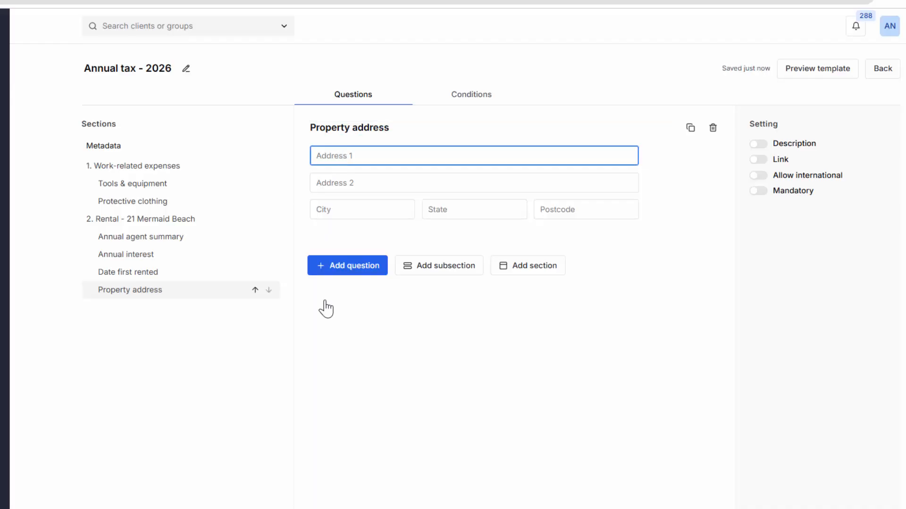
{"action": "left_click", "coordinate": [348, 266]}
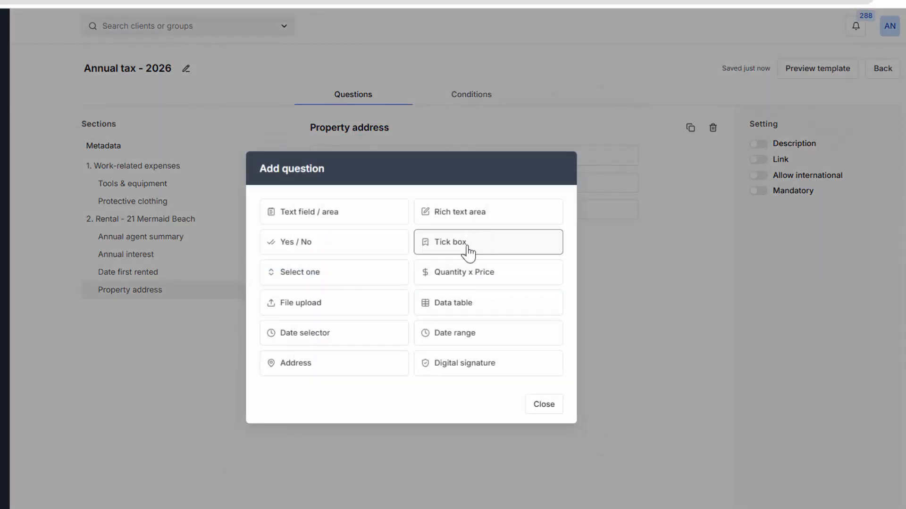
{"action": "left_click", "coordinate": [468, 250]}
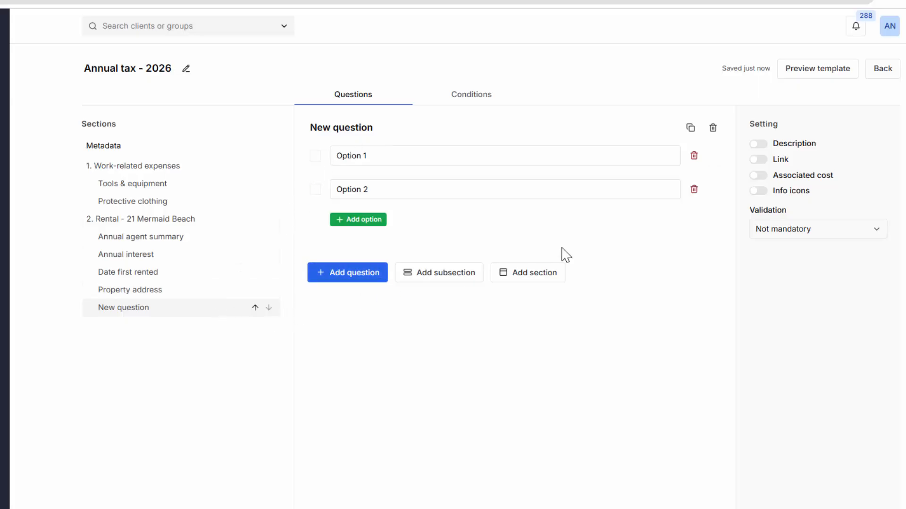
{"action": "left_click", "coordinate": [713, 129]}
{"action": "left_click", "coordinate": [349, 268]}
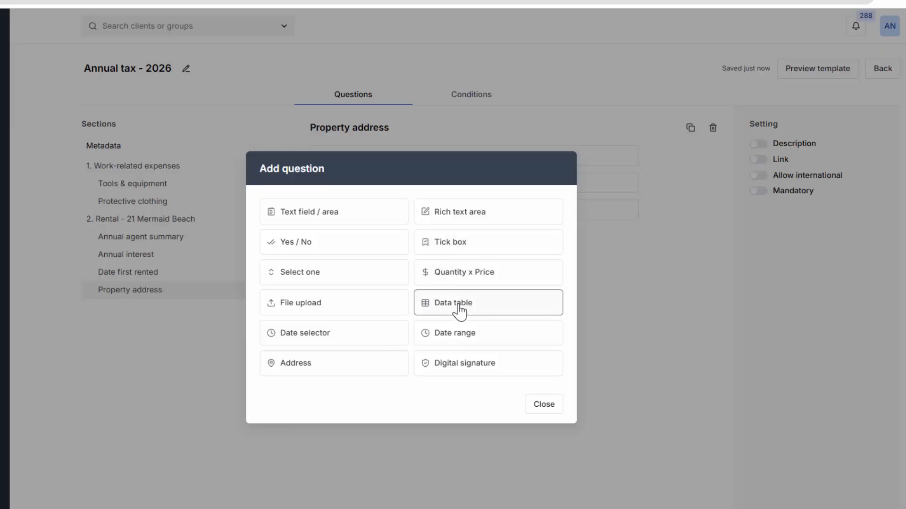
{"action": "left_click", "coordinate": [463, 364]}
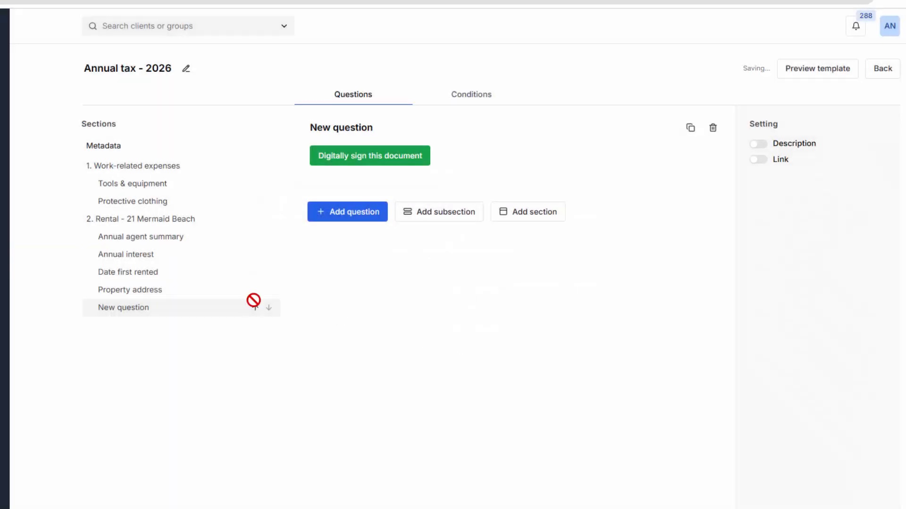
{"action": "left_click", "coordinate": [713, 128]}
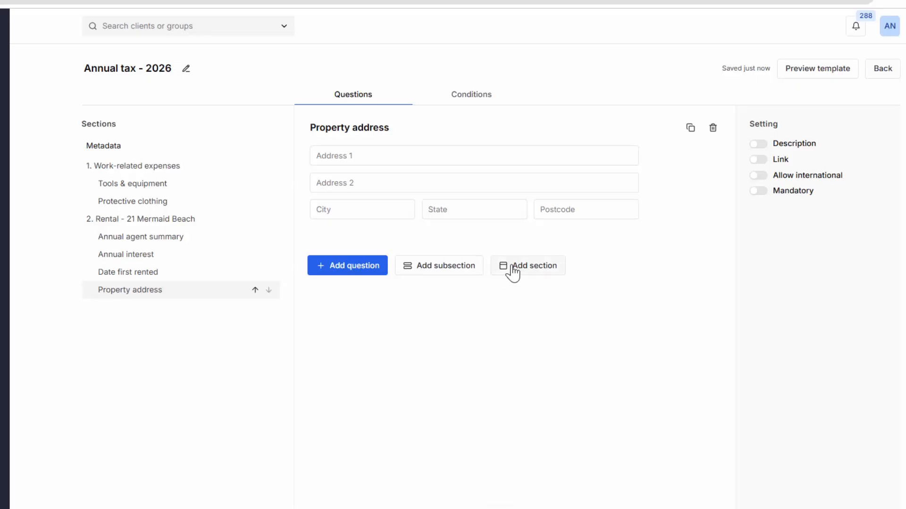
- Add a third section titled Confirmation that info is accurate
{"action": "left_click", "coordinate": [514, 213]}
{"action": "left_click", "coordinate": [347, 131]}
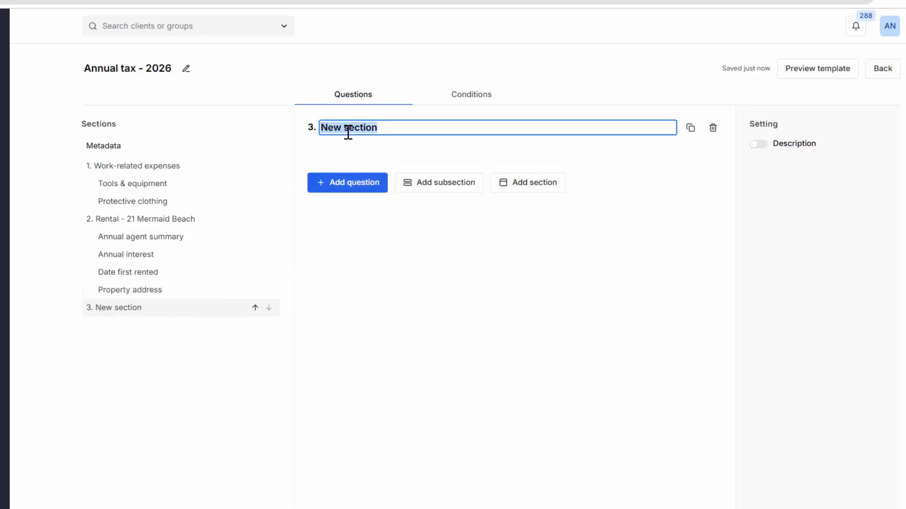
{"action": "type", "text": "Confirmat"}
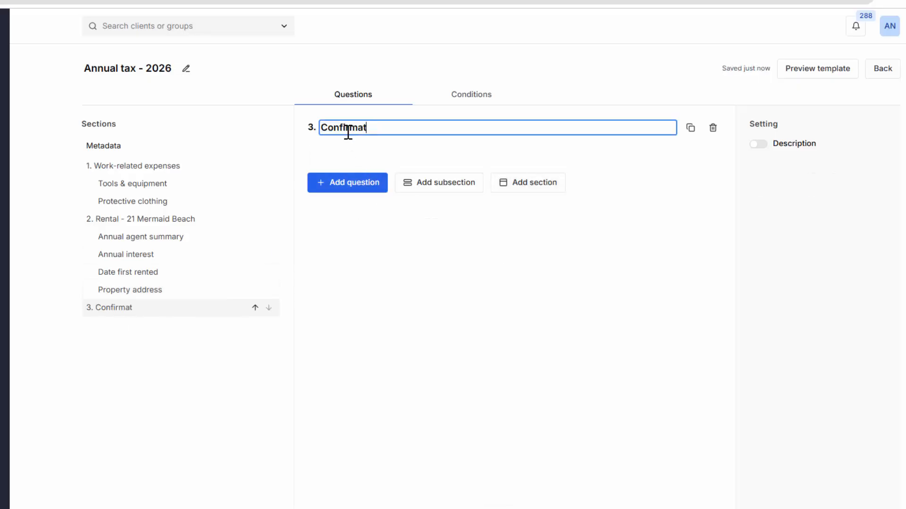
{"action": "type", "text": "ion that info is accurate"}
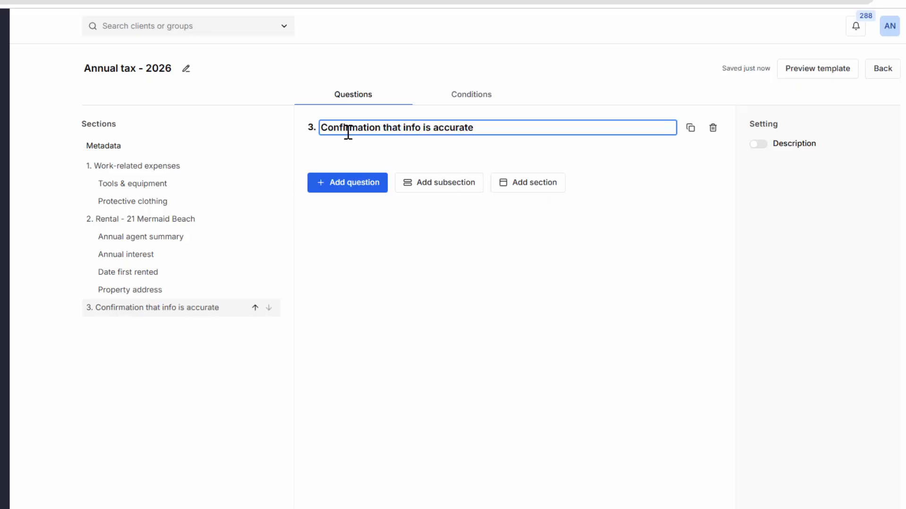
- Add a digital signature question titled Agreement to the confirmation section
{"action": "left_click", "coordinate": [350, 184]}
{"action": "left_click", "coordinate": [463, 366]}
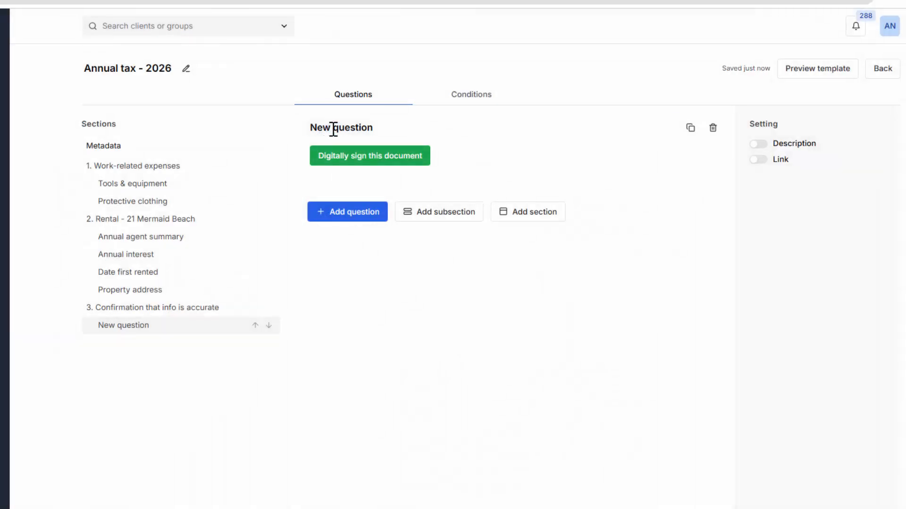
{"action": "left_click", "coordinate": [333, 129]}
{"action": "type", "text": "Agreement"}
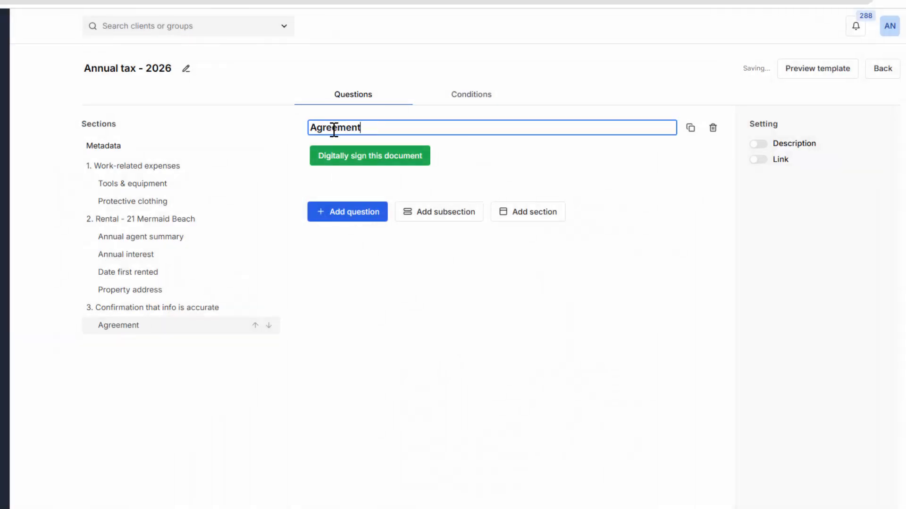
{"action": "left_click", "coordinate": [352, 337]}
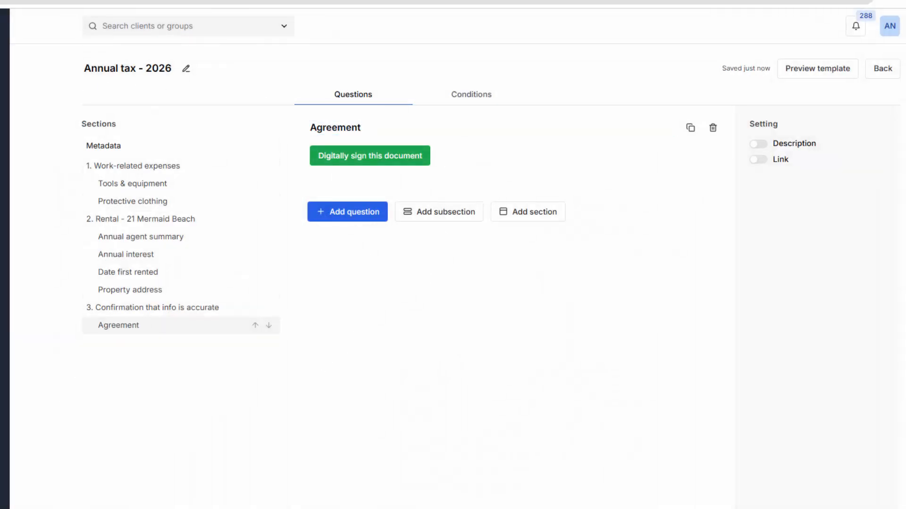
- Search for a client, open their questionnaires and start adding a new questionnaire
{"action": "left_click", "coordinate": [148, 27]}
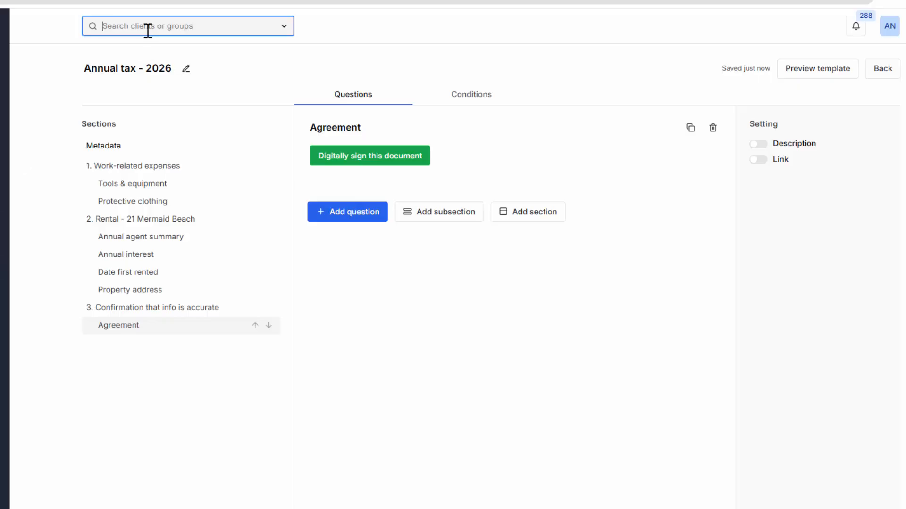
{"action": "type", "text": "andre"}
{"action": "key", "text": "BackSpace"}
{"action": "key", "text": "BackSpace"}
{"action": "key", "text": "BackSpace"}
{"action": "key", "text": "BackSpace"}
{"action": "key", "text": "BackSpace"}
{"action": "type", "text": "james"}
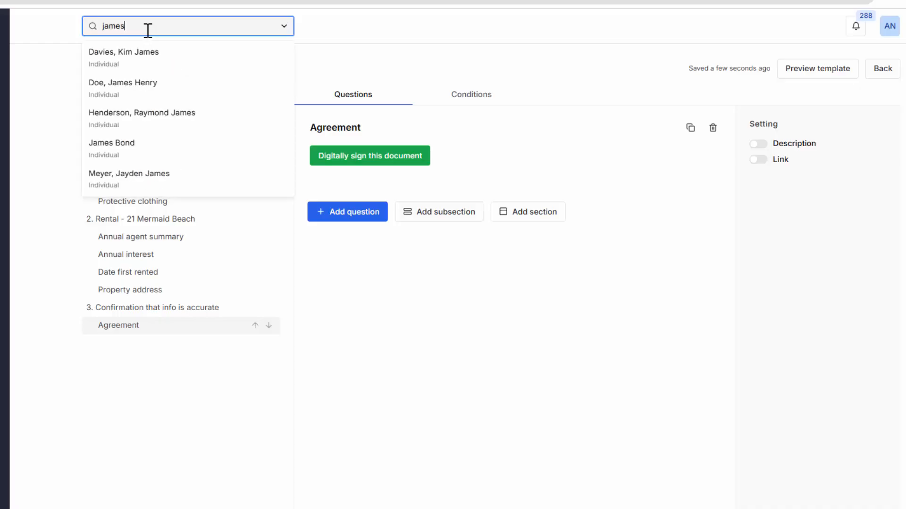
{"action": "left_click", "coordinate": [138, 94]}
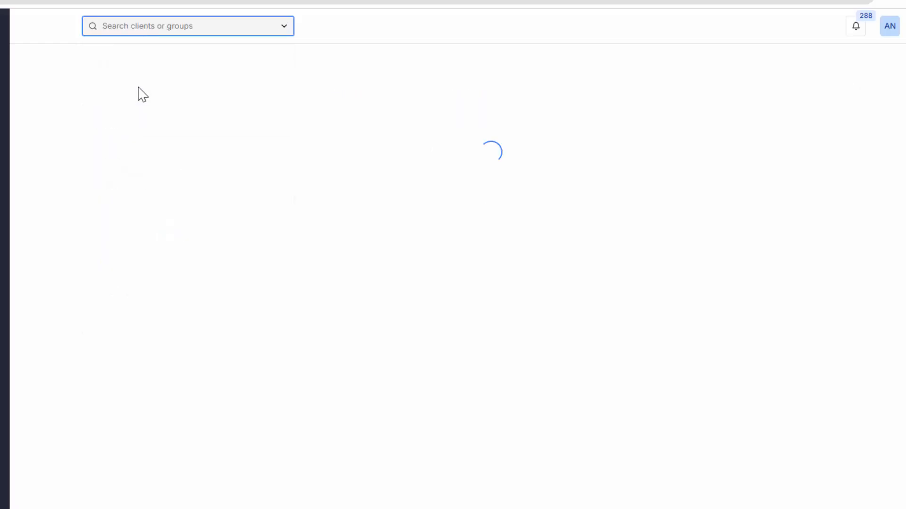
{"action": "left_click", "coordinate": [414, 66]}
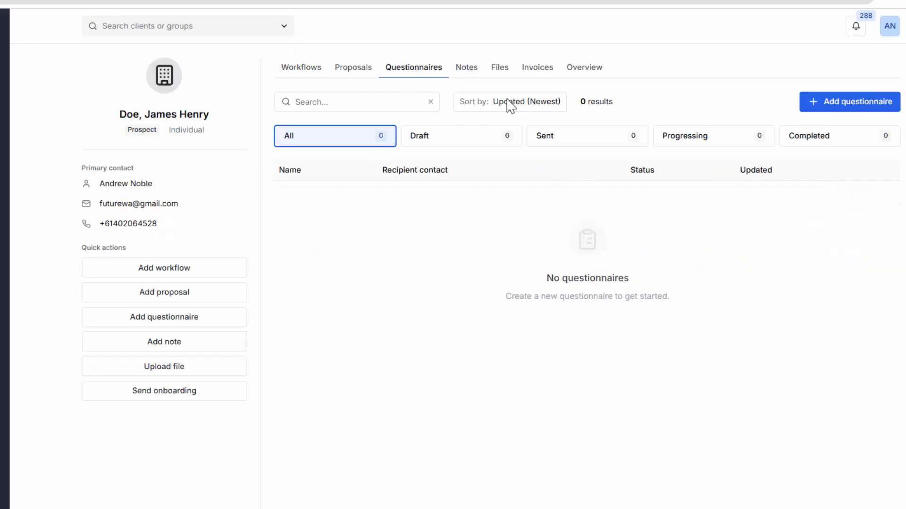
{"action": "left_click", "coordinate": [845, 104]}
- Create a questionnaire titled Annual tax info using the Annual tax - 2026 template
{"action": "left_click", "coordinate": [340, 206]}
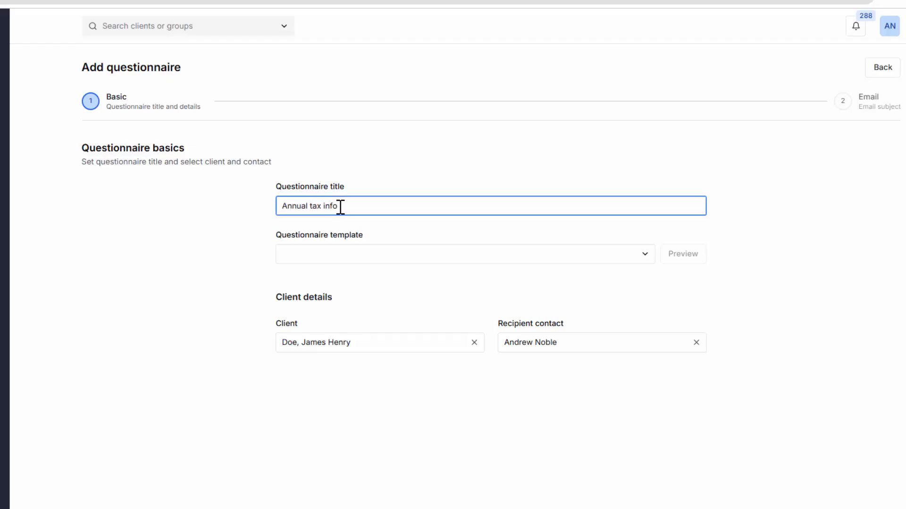
{"action": "left_click", "coordinate": [340, 258]}
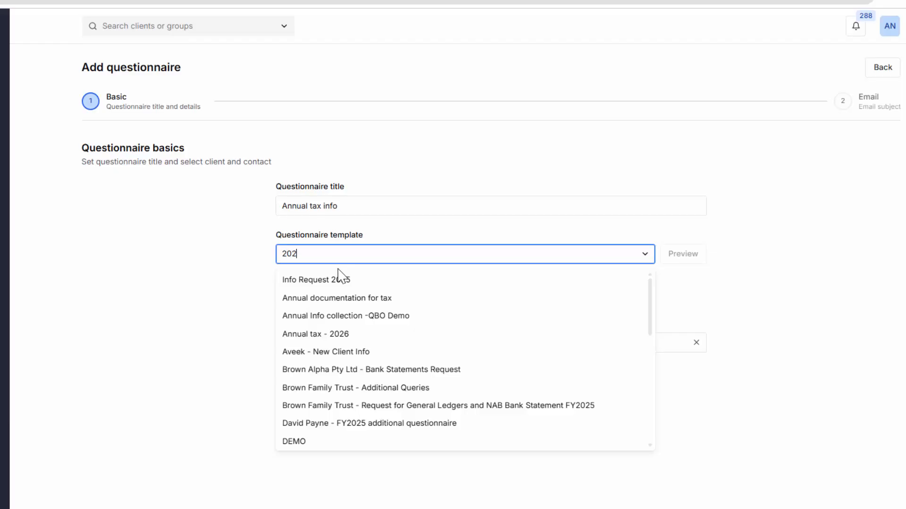
{"action": "left_click", "coordinate": [310, 283]}
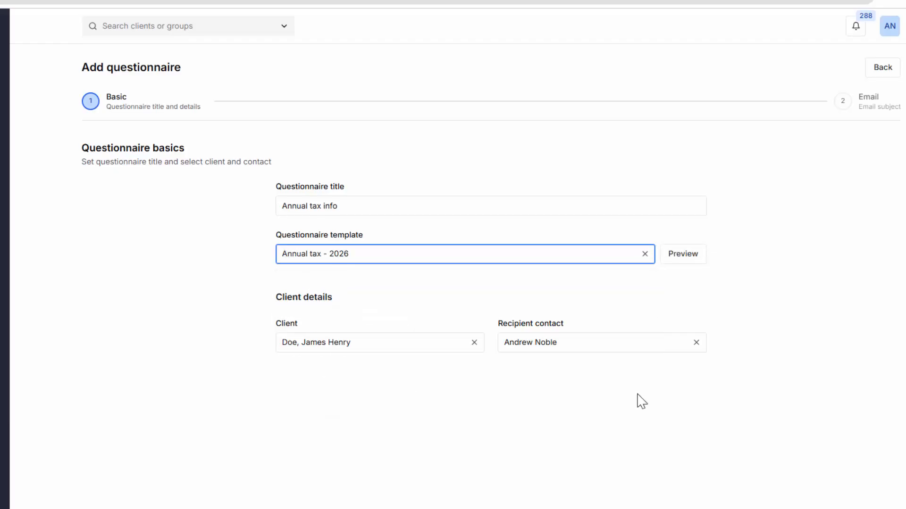
{"action": "left_click", "coordinate": [881, 507]}
- Choose the Information Request email template and send the questionnaire to the client
{"action": "left_click", "coordinate": [315, 210]}
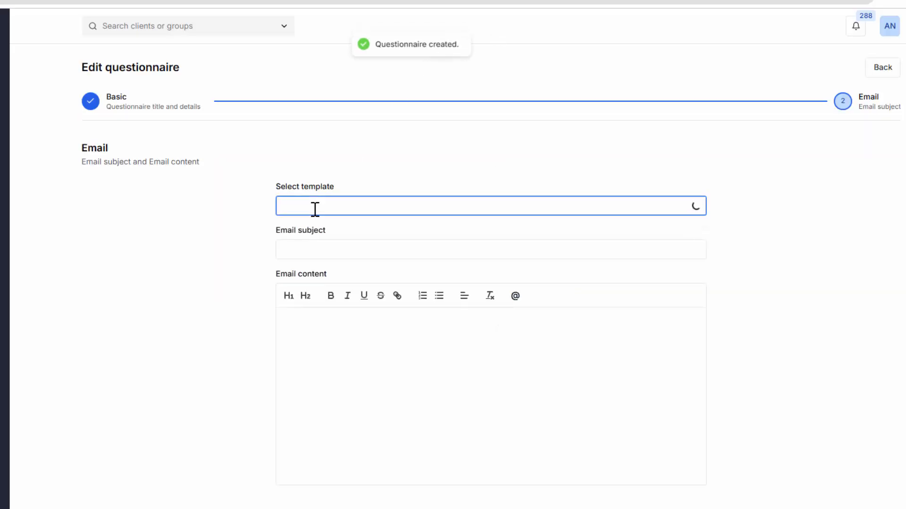
{"action": "left_click", "coordinate": [317, 285]}
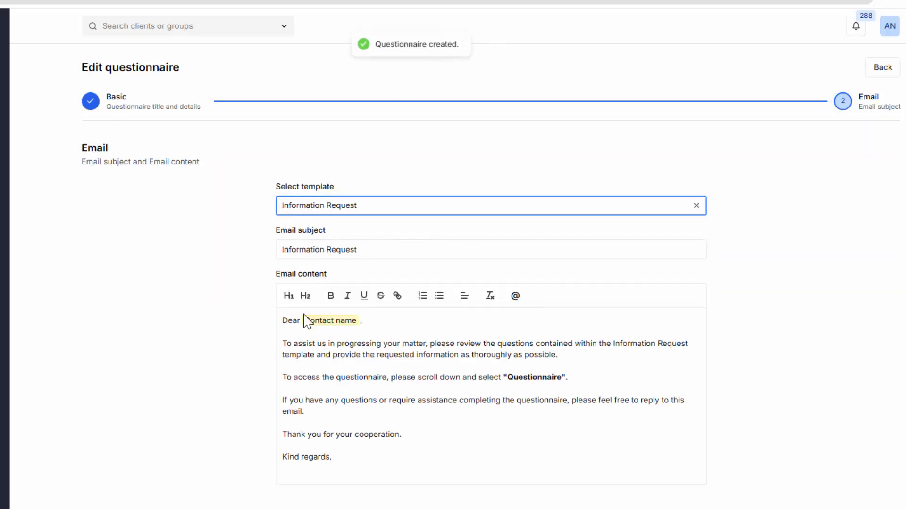
{"action": "left_click", "coordinate": [880, 508]}
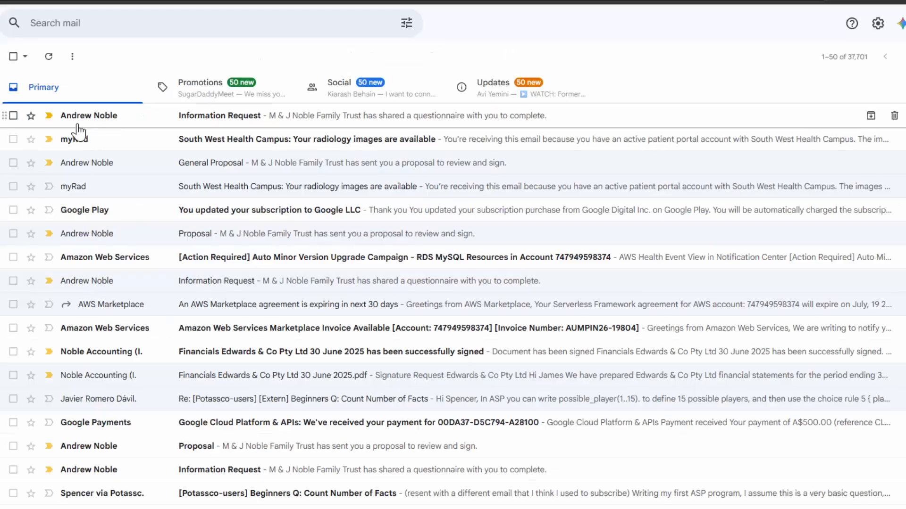
- Switch to the mail inbox, open the Information Request email and view the questionnaire
{"action": "left_click", "coordinate": [199, 121]}
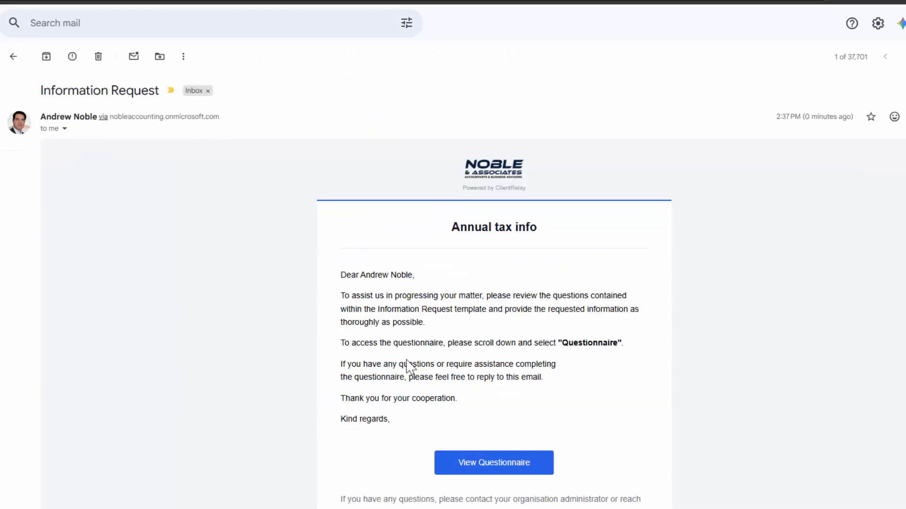
{"action": "left_click", "coordinate": [493, 465]}
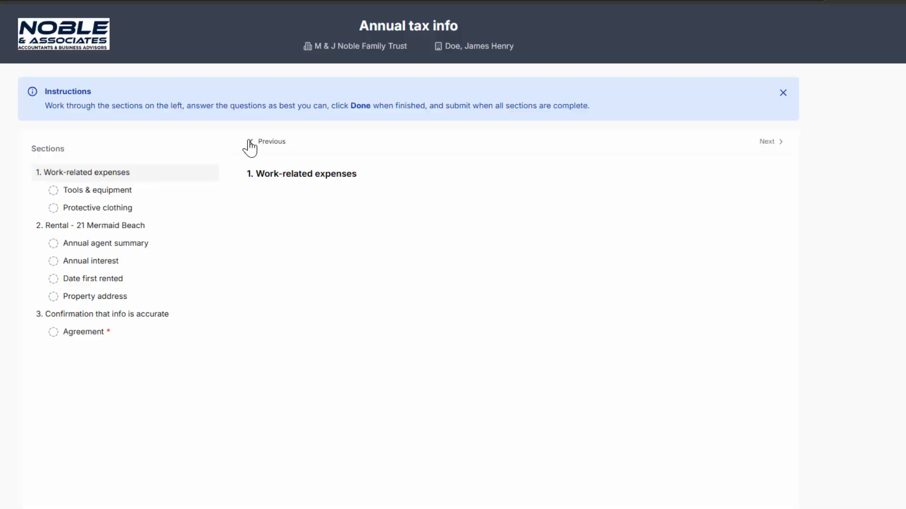
- Open the Tools & equipment question and enter a drill row with amount 350
{"action": "left_click_drag", "start_coordinate": [47, 106], "coordinate": [573, 137]}
{"action": "left_click", "coordinate": [325, 200]}
{"action": "left_click", "coordinate": [63, 190]}
{"action": "left_click", "coordinate": [314, 227]}
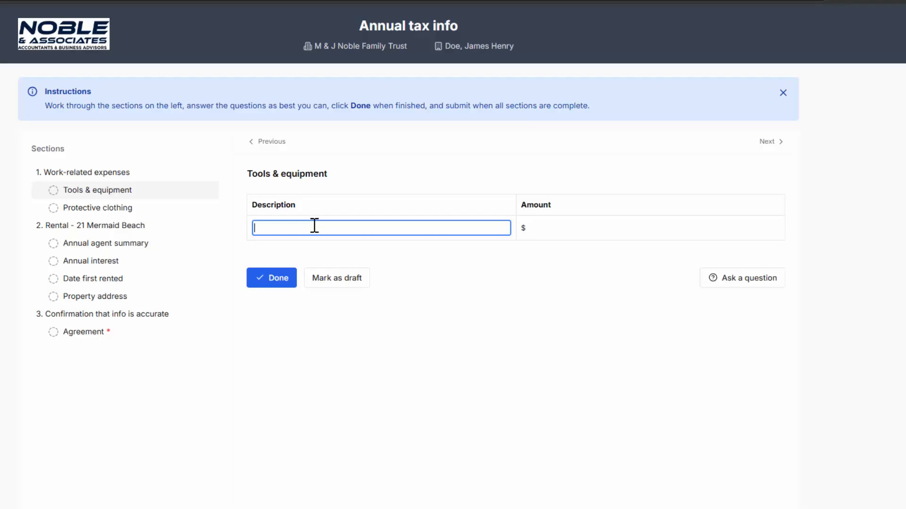
{"action": "type", "text": "drill"}
{"action": "key", "text": "Tab"}
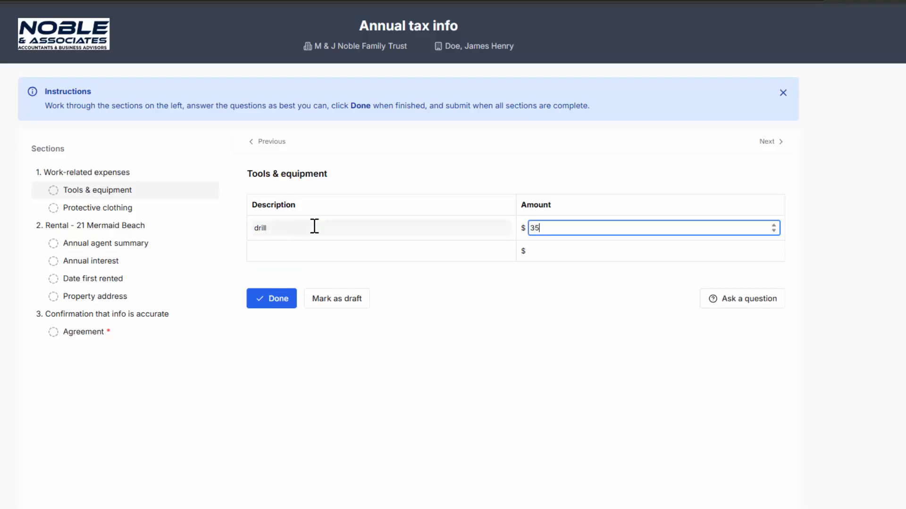
- Add a Hammer set row with amount 400 to the Tools & equipment question and mark it done
{"action": "left_click", "coordinate": [290, 254]}
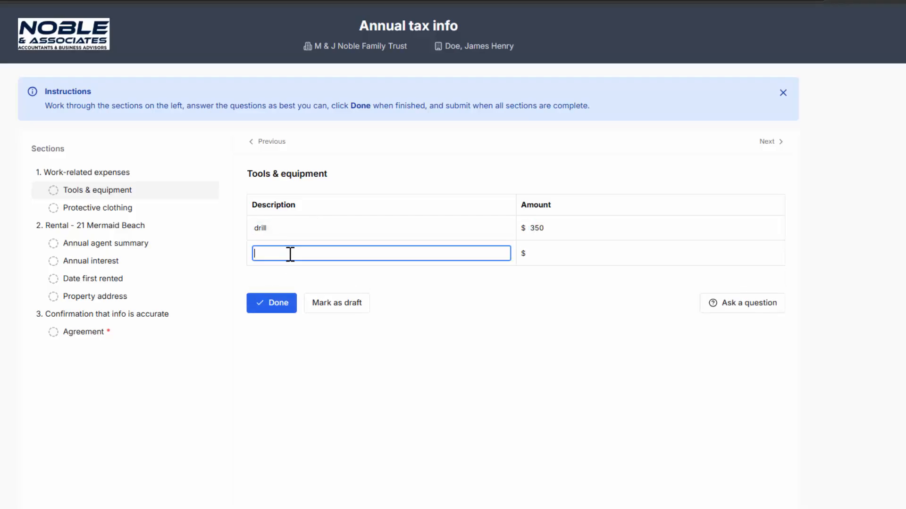
{"action": "type", "text": "Hammer se"}
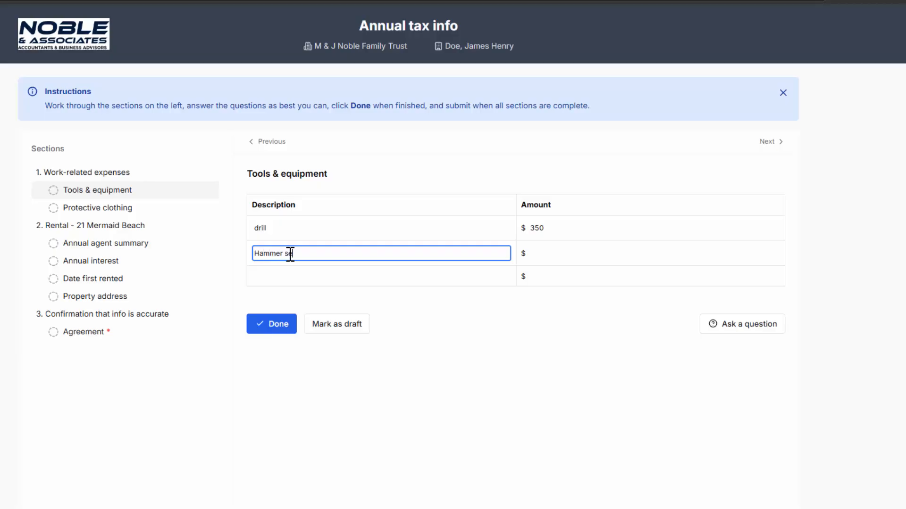
{"action": "type", "text": "t"}
{"action": "key", "text": "Tab"}
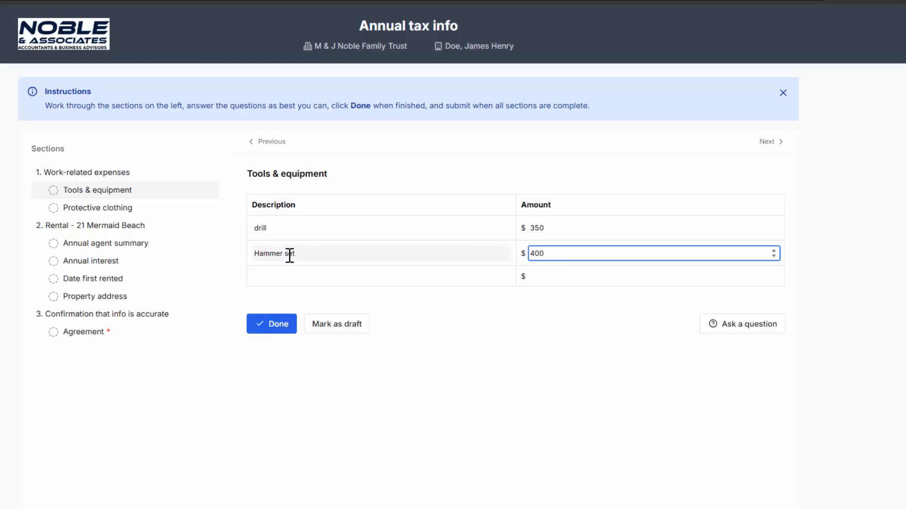
{"action": "left_click", "coordinate": [279, 323]}
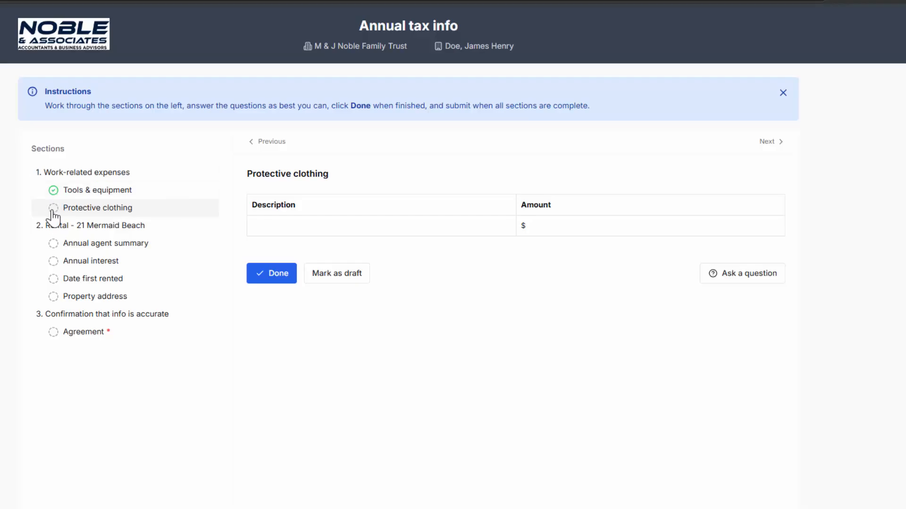
- Enter a Boots row with amount 500 in the Protective clothing question and mark it done
{"action": "left_click", "coordinate": [271, 230]}
{"action": "type", "text": "B"}
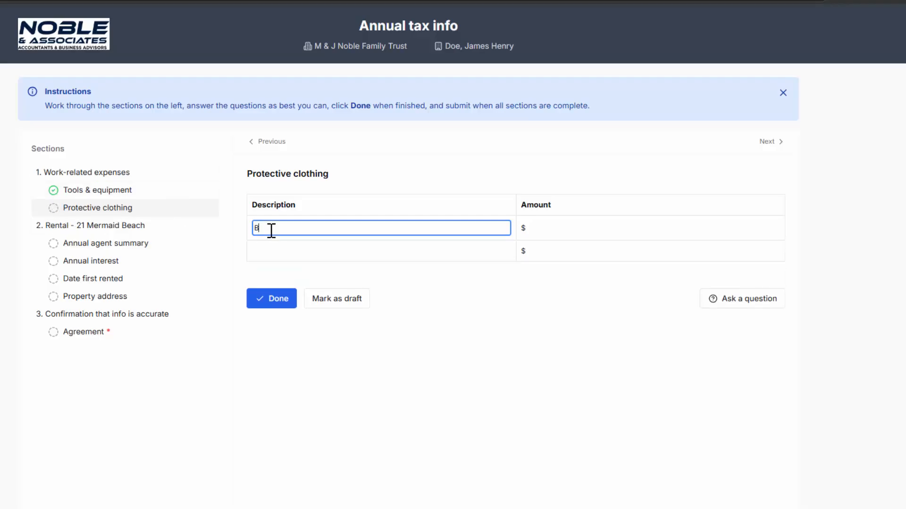
{"action": "type", "text": "oots"}
{"action": "key", "text": "Tab"}
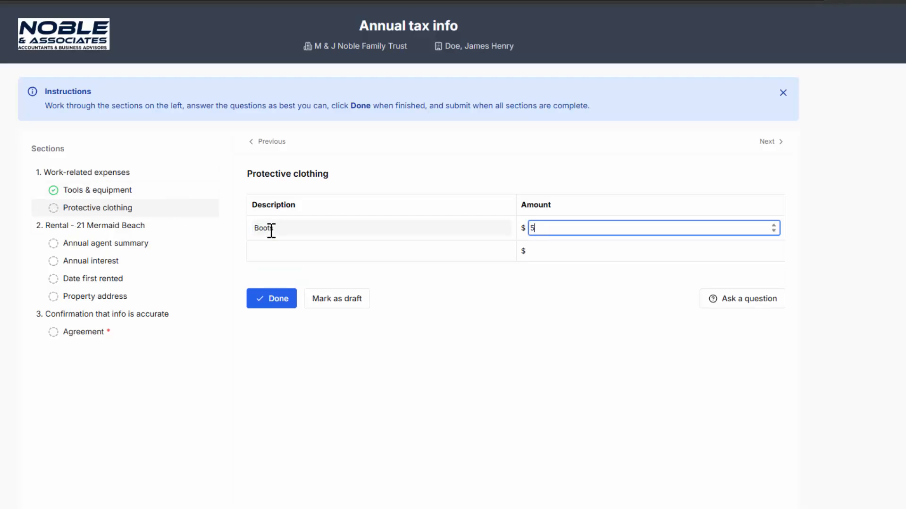
{"action": "type", "text": "500"}
{"action": "left_click", "coordinate": [271, 299]}
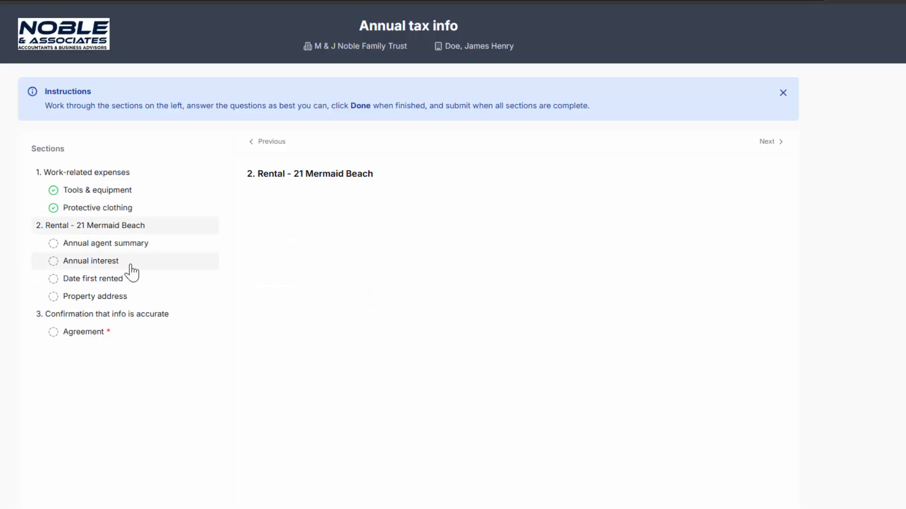
- Open the Annual agent summary question and upload the file ato.png
{"action": "left_click", "coordinate": [106, 243]}
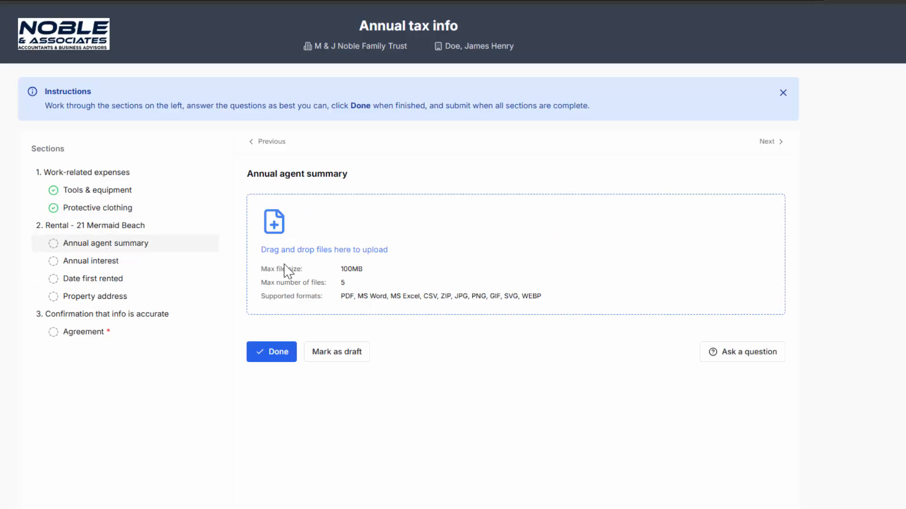
{"action": "left_click", "coordinate": [342, 250]}
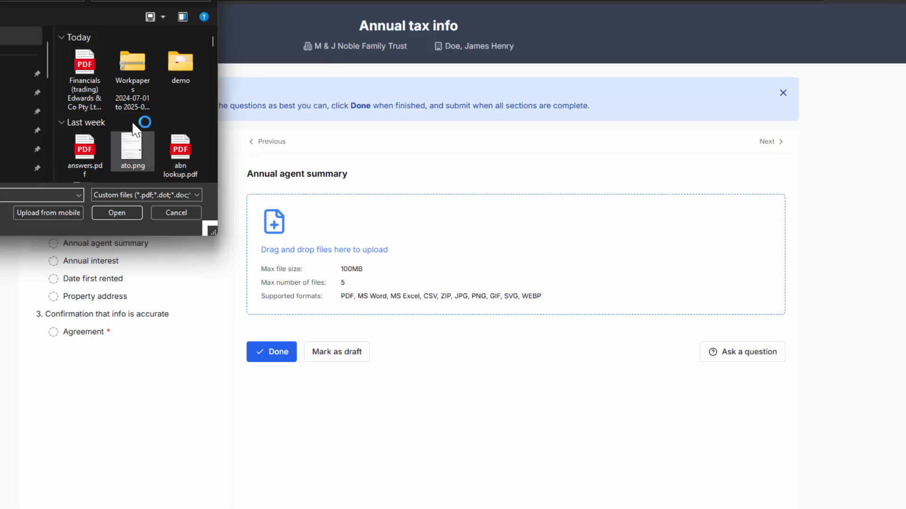
{"action": "left_click", "coordinate": [124, 153]}
{"action": "key", "text": "Return"}
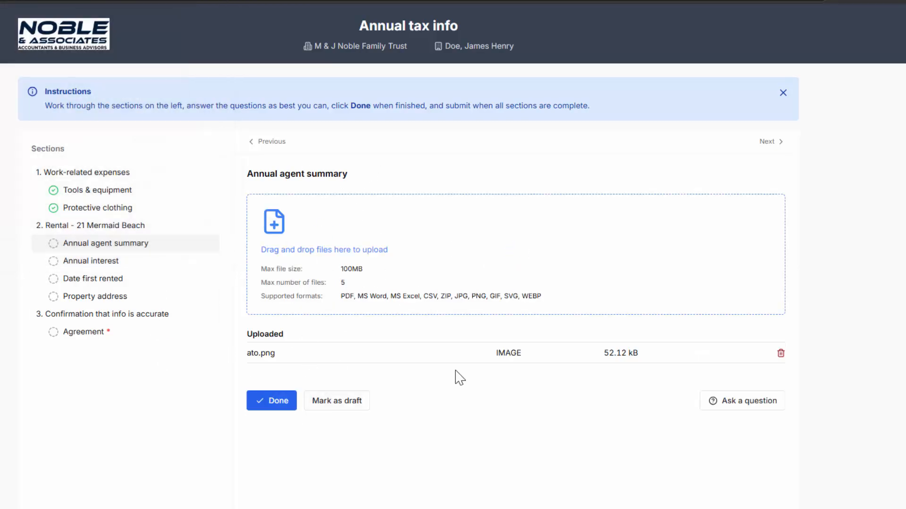
- Open the Annual interest question, enter the interest amount and mark it done
{"action": "left_click", "coordinate": [99, 262]}
{"action": "left_click", "coordinate": [274, 226]}
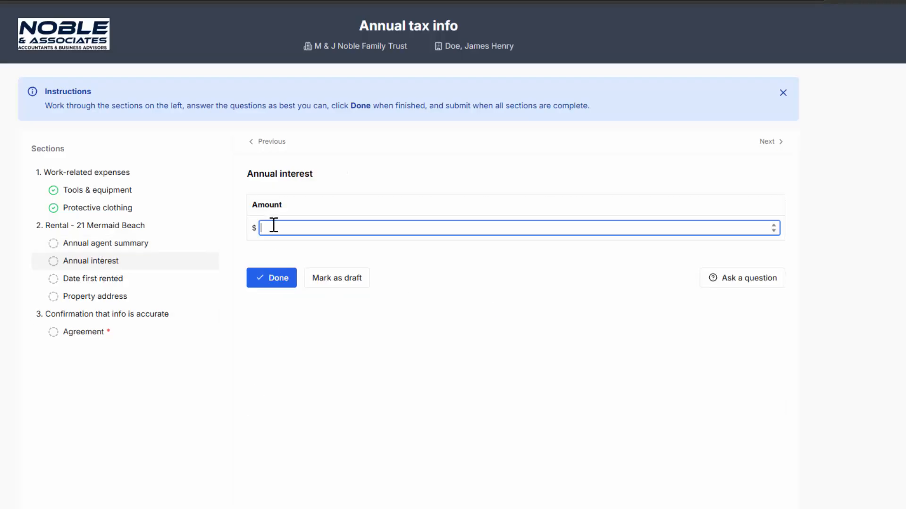
{"action": "type", "text": "34600"}
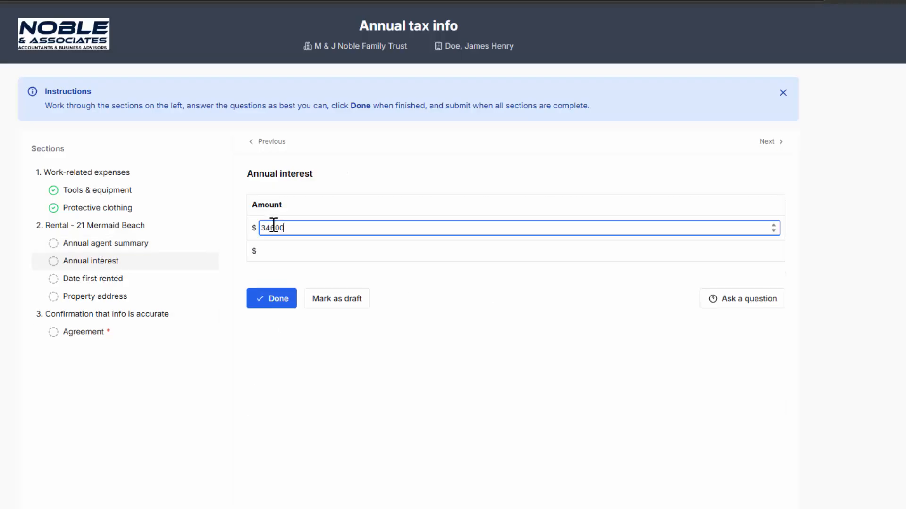
{"action": "left_click", "coordinate": [282, 298]}
{"action": "left_click", "coordinate": [118, 295]}
{"action": "left_click", "coordinate": [294, 206]}
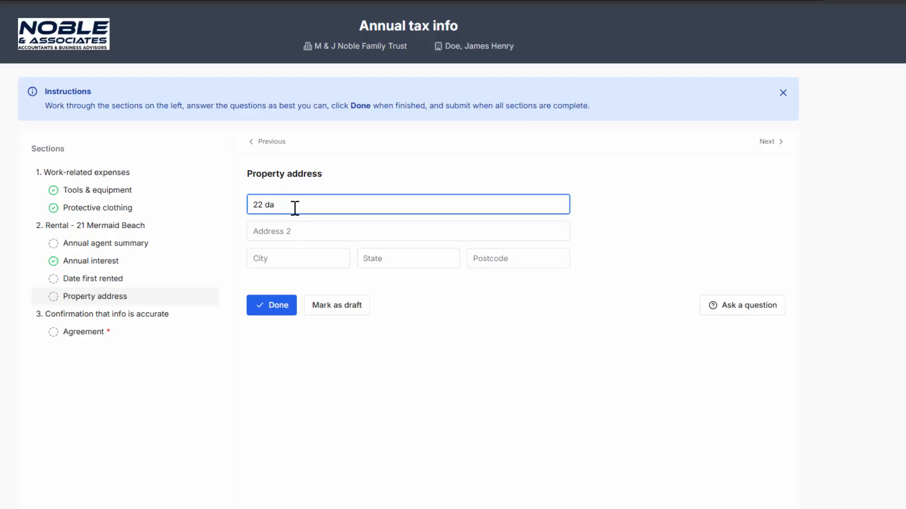
{"action": "type", "text": "22 da"}
{"action": "left_click", "coordinate": [306, 227]}
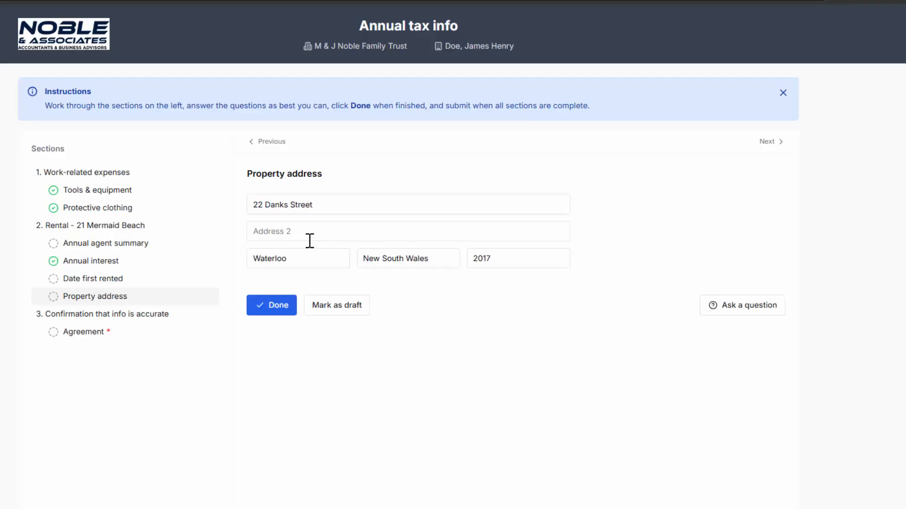
{"action": "left_click", "coordinate": [272, 309]}
- Open the Agreement question, digitally sign the document and mark it done
{"action": "left_click", "coordinate": [95, 331]}
{"action": "left_click", "coordinate": [303, 207]}
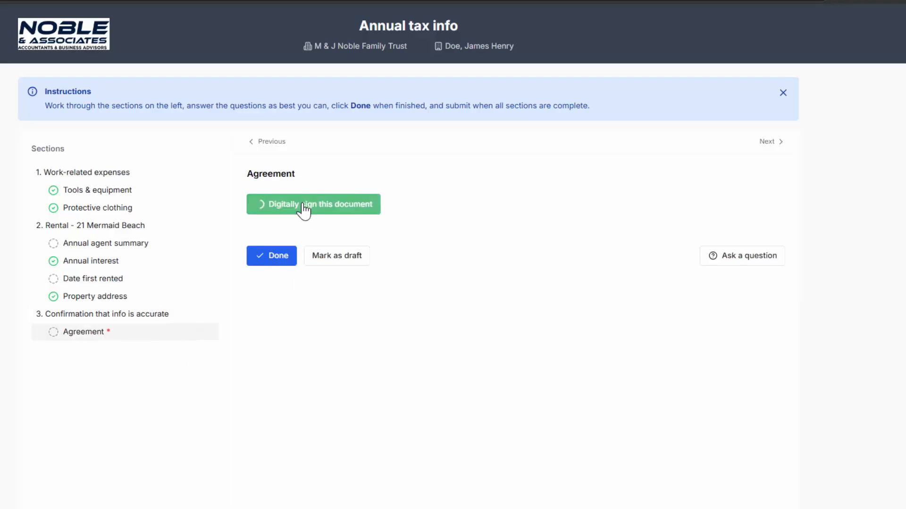
{"action": "left_click", "coordinate": [282, 338]}
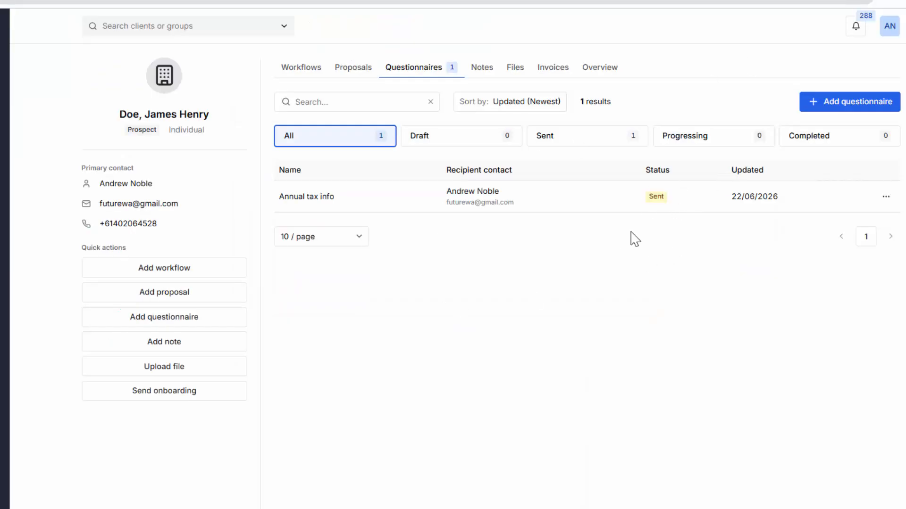
- Reload the client's questionnaires list
{"action": "right_click", "coordinate": [503, 282]}
{"action": "left_click", "coordinate": [542, 330]}
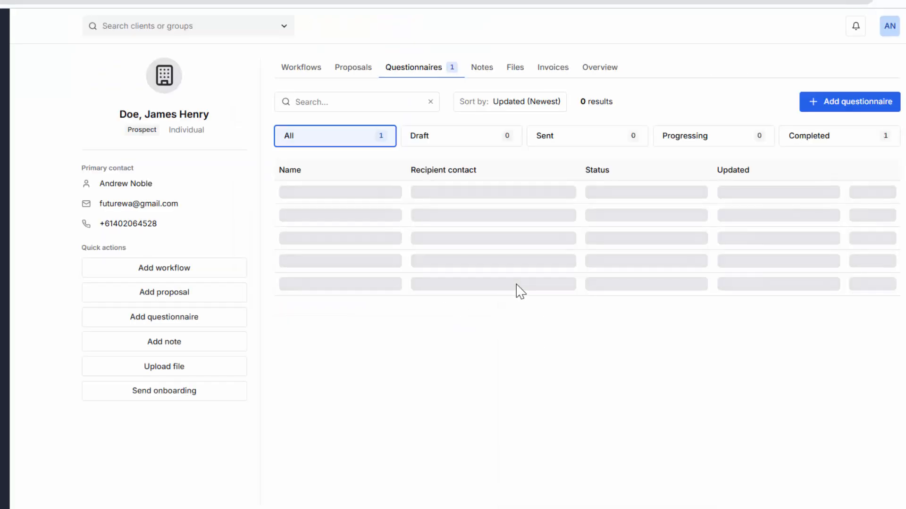